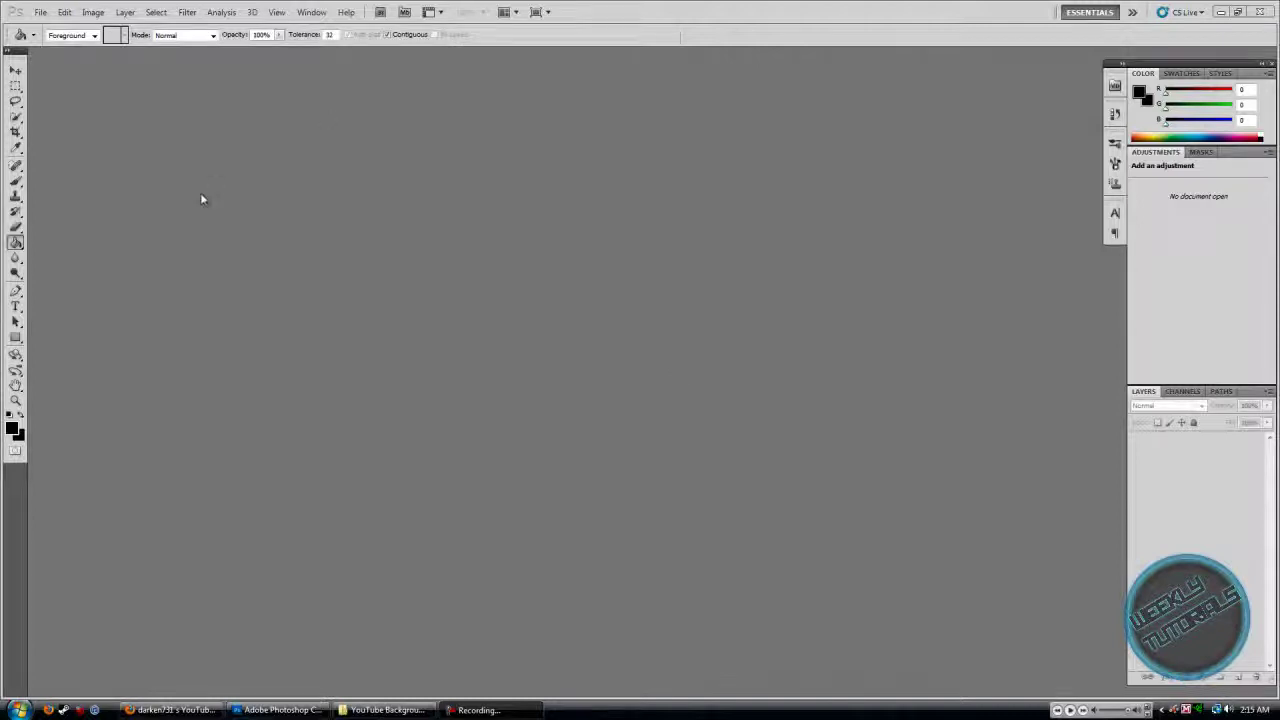
Create a new 20 × 20 pixel document with a white background
click(42, 13)
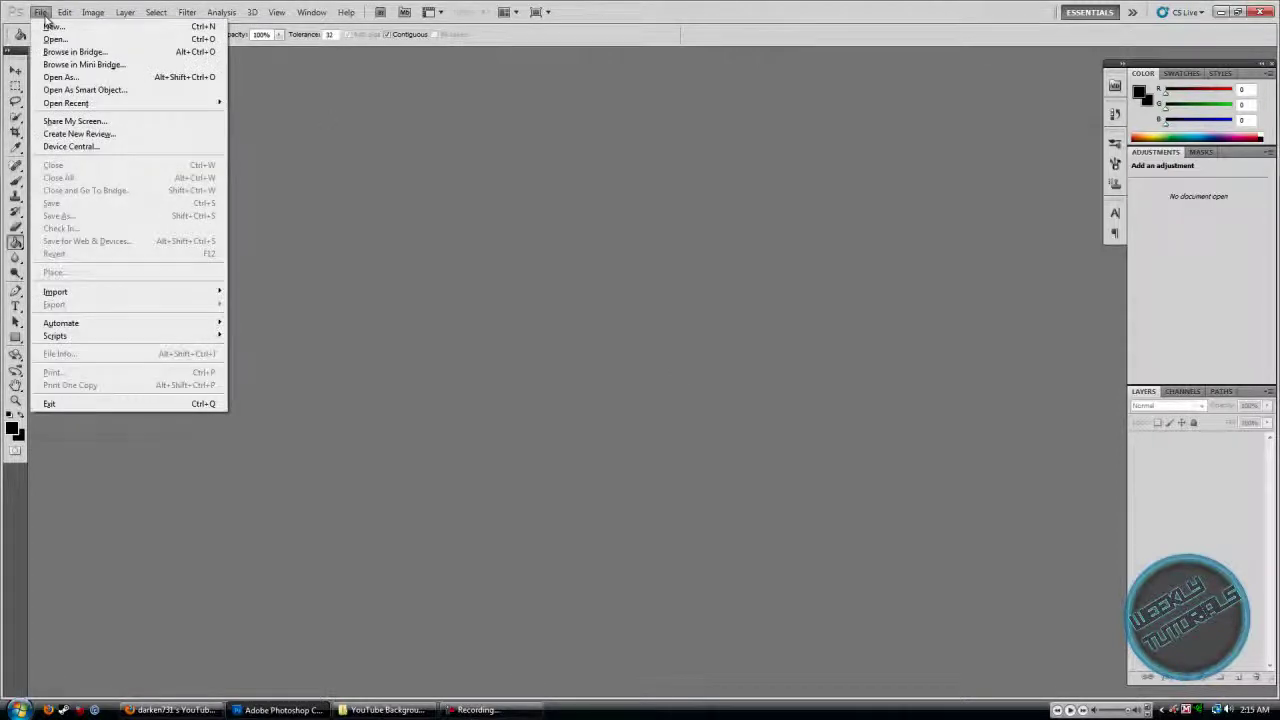
click(48, 26)
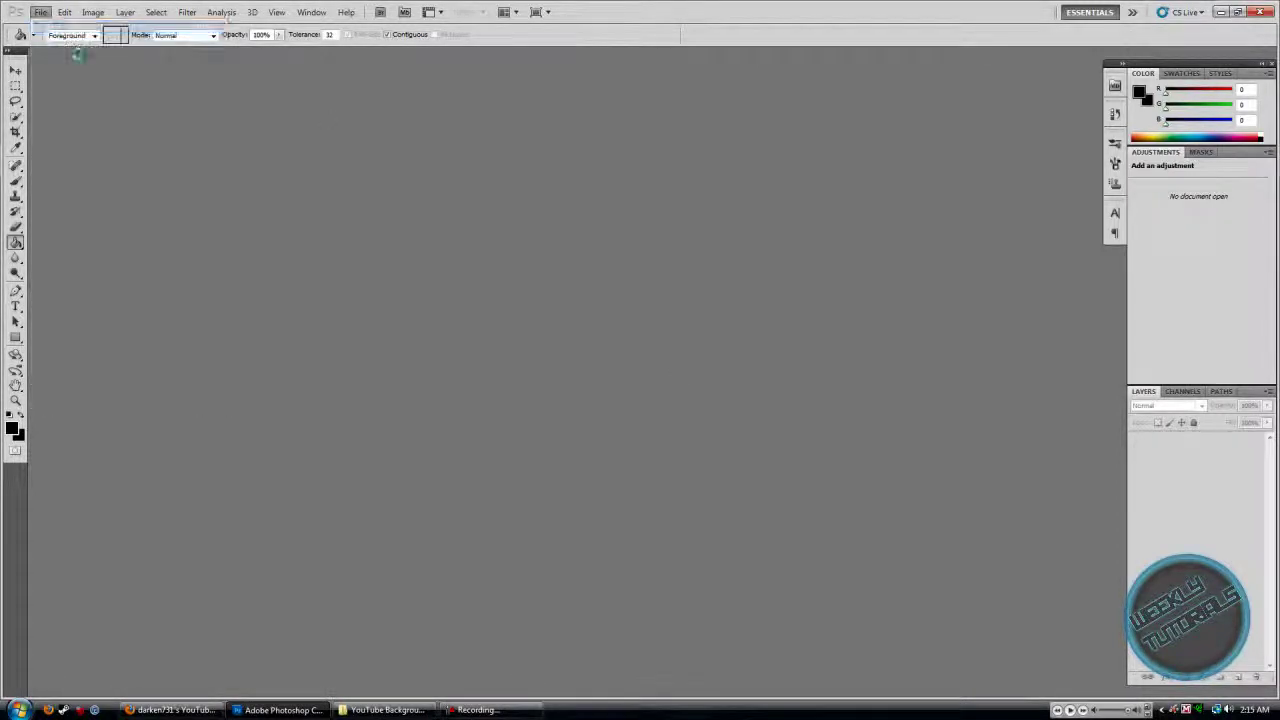
click(549, 245)
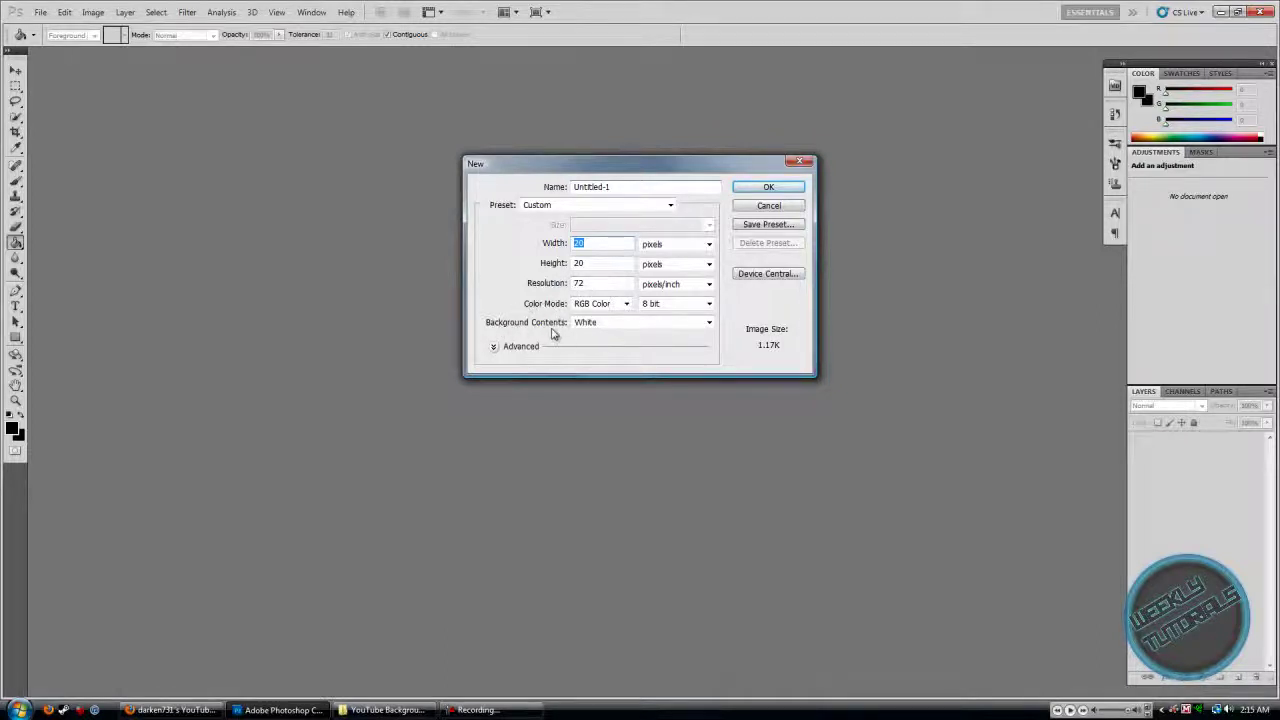
click(770, 187)
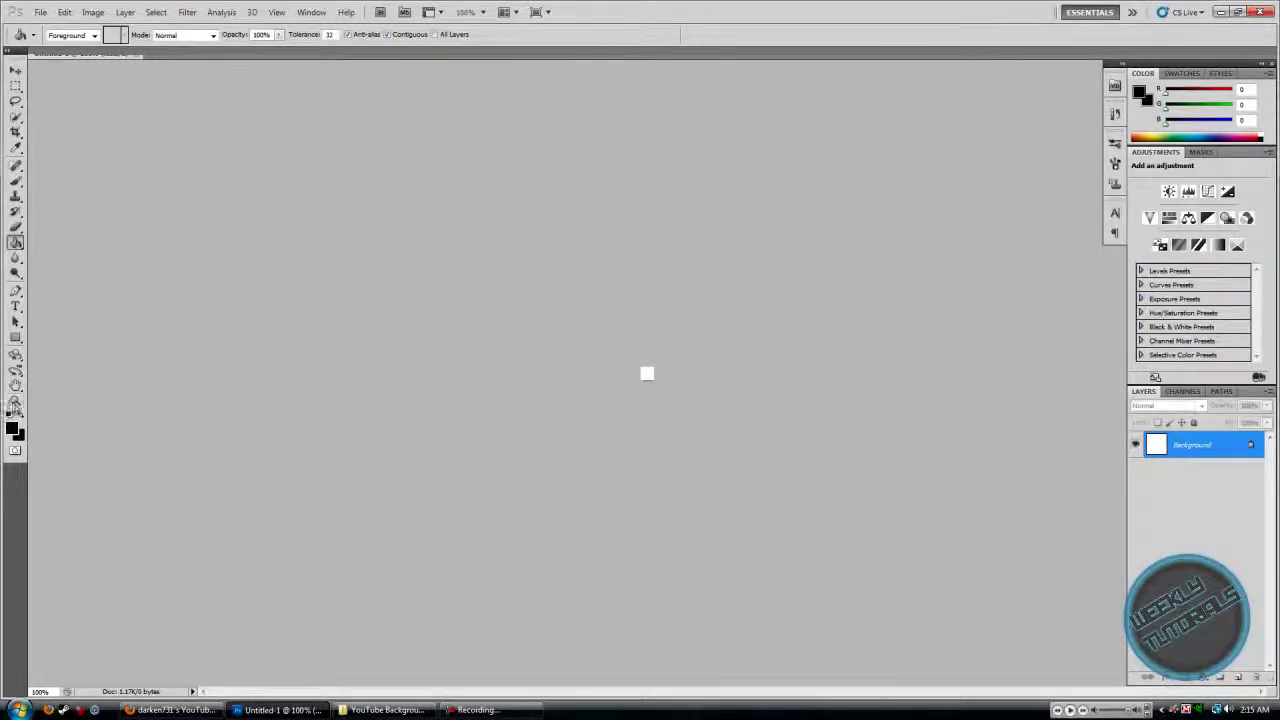
Zoom the tiny Untitled-1 canvas in to 3200%
click(15, 403)
click(652, 372)
click(652, 368)
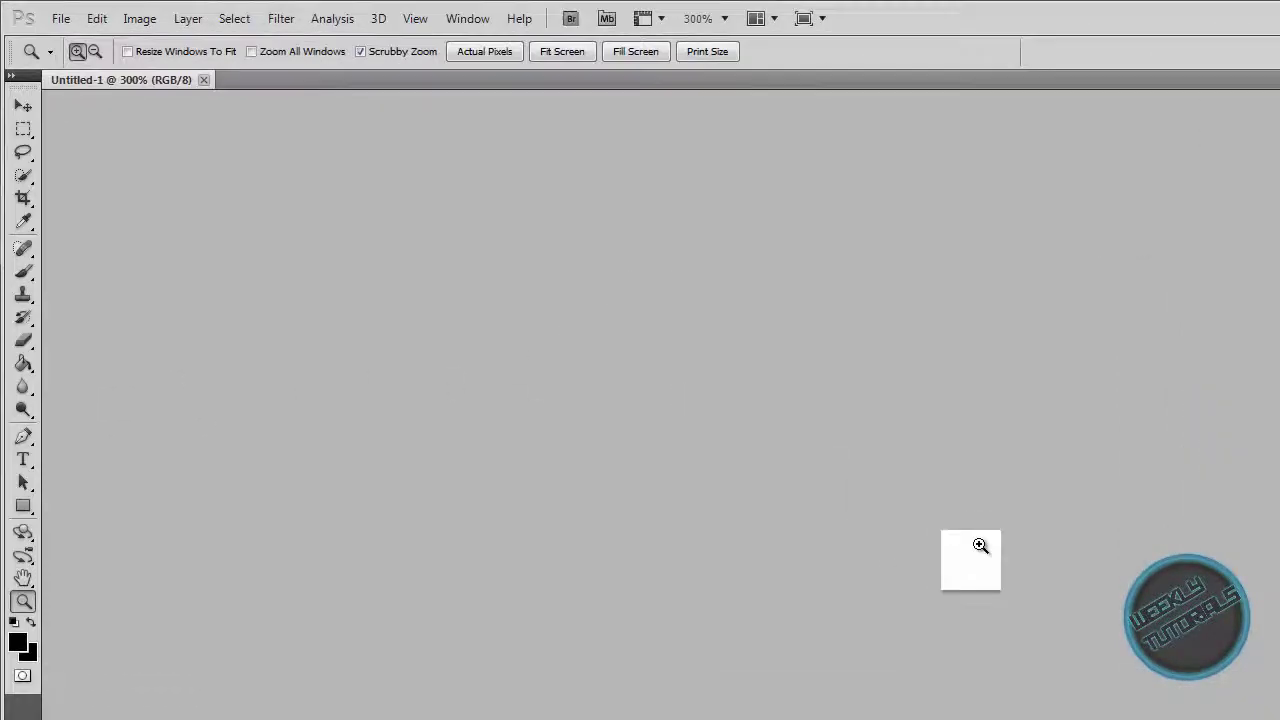
click(980, 545)
click(1009, 509)
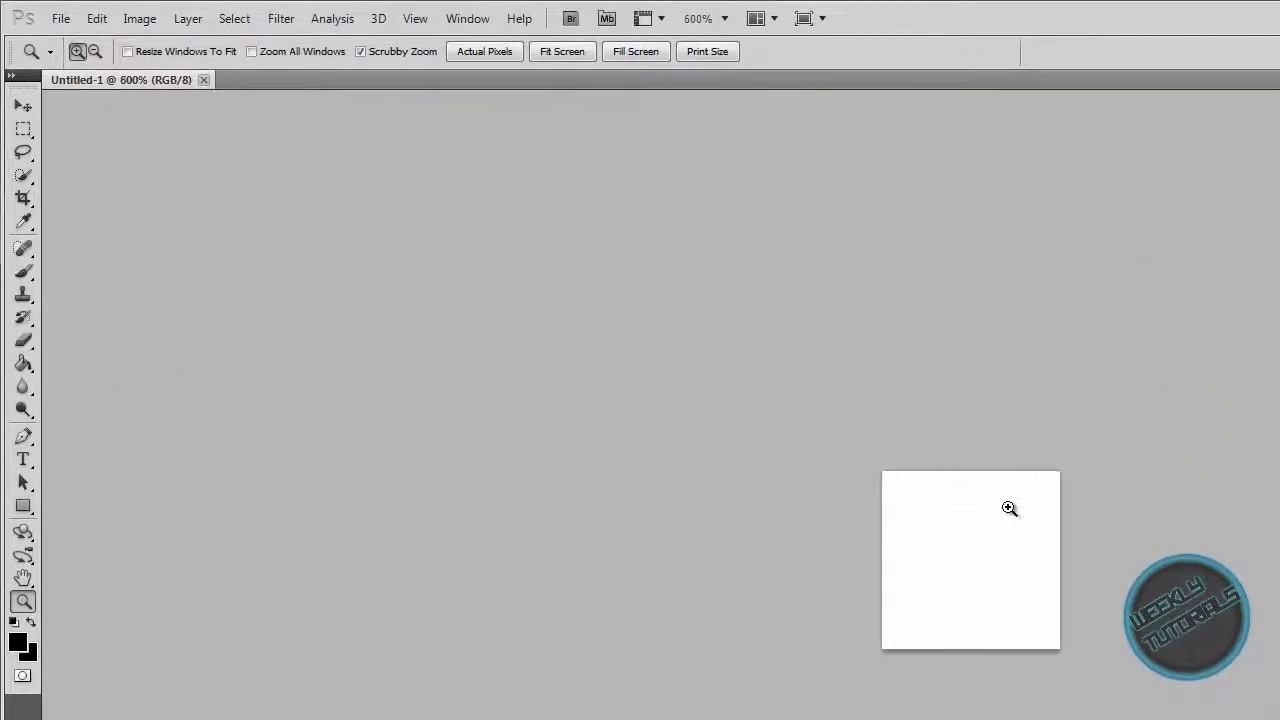
click(1009, 509)
click(1009, 509)
click(1009, 509)
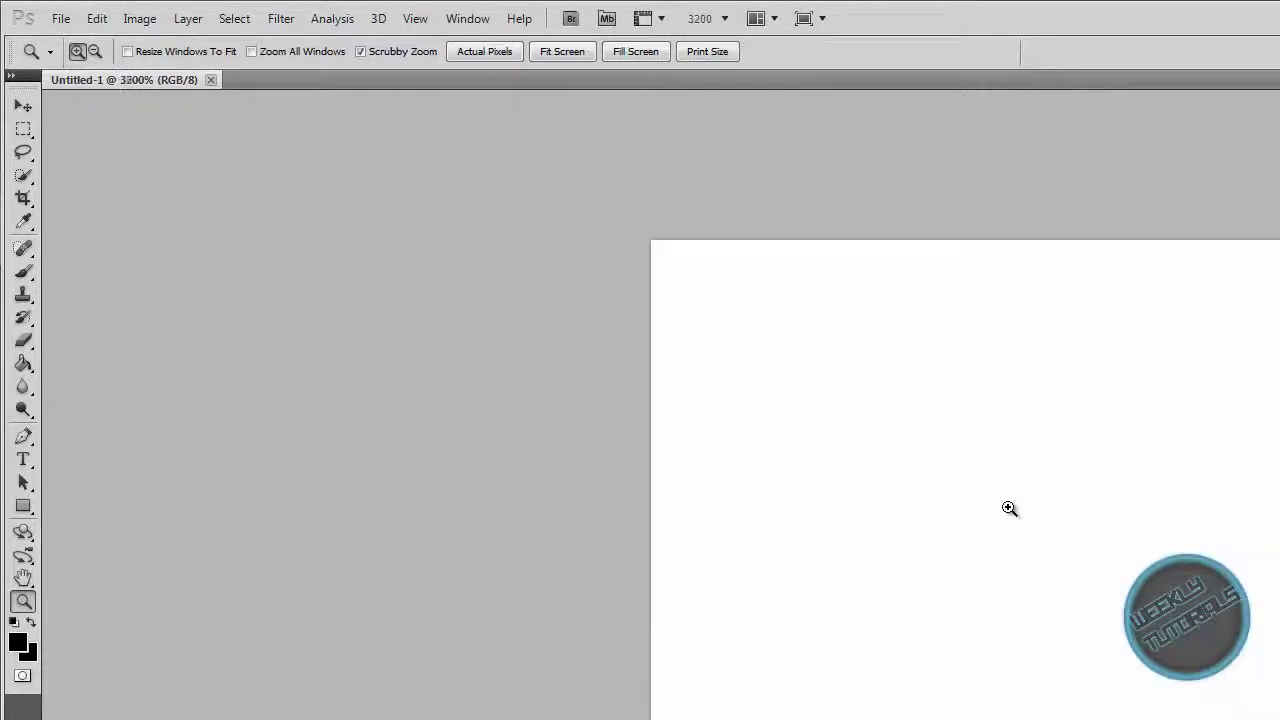
click(22, 130)
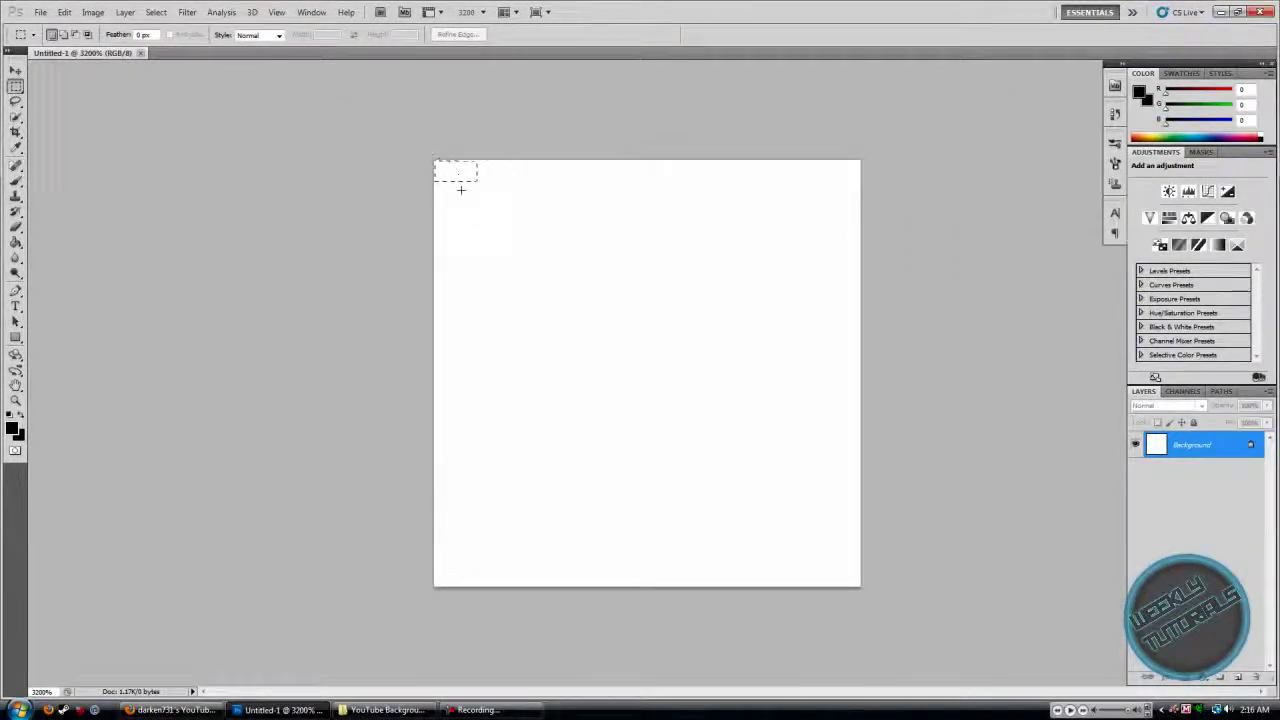
Select the entire 20 × 20 canvas and nudge the selection one pixel up and left
drag(461, 190, 878, 596)
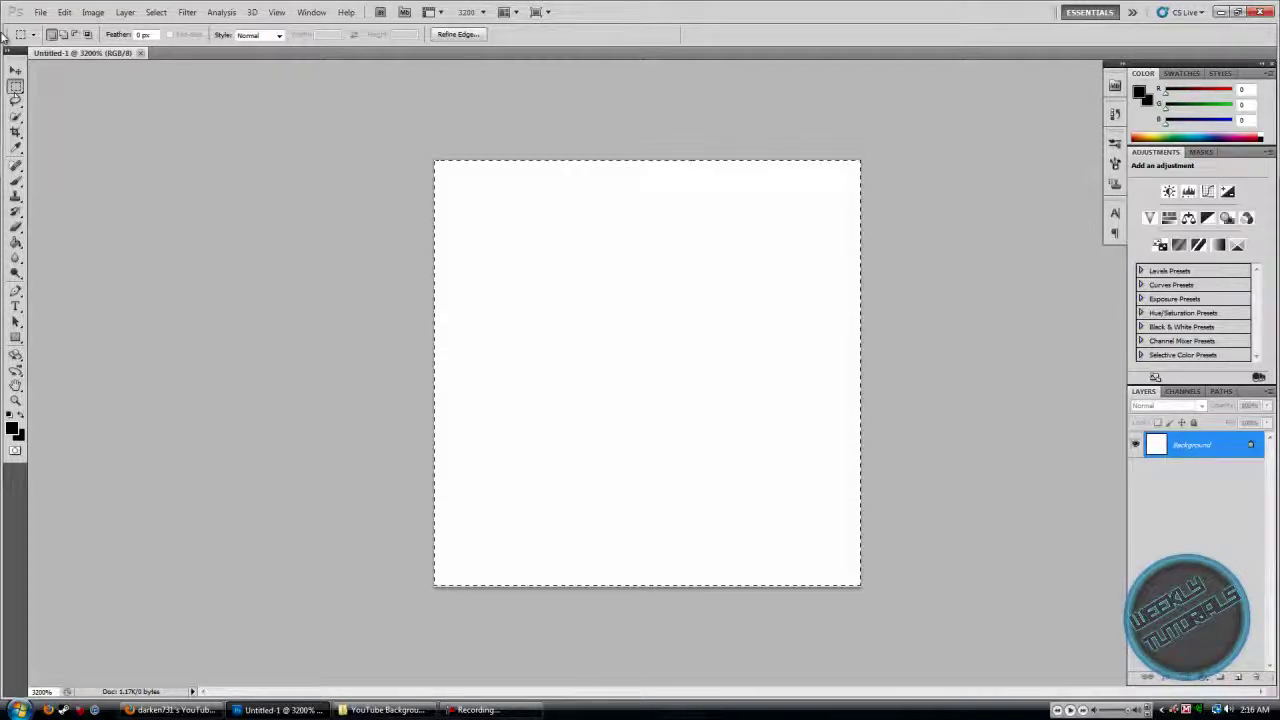
key(shift+Up)
key(shift+Up)
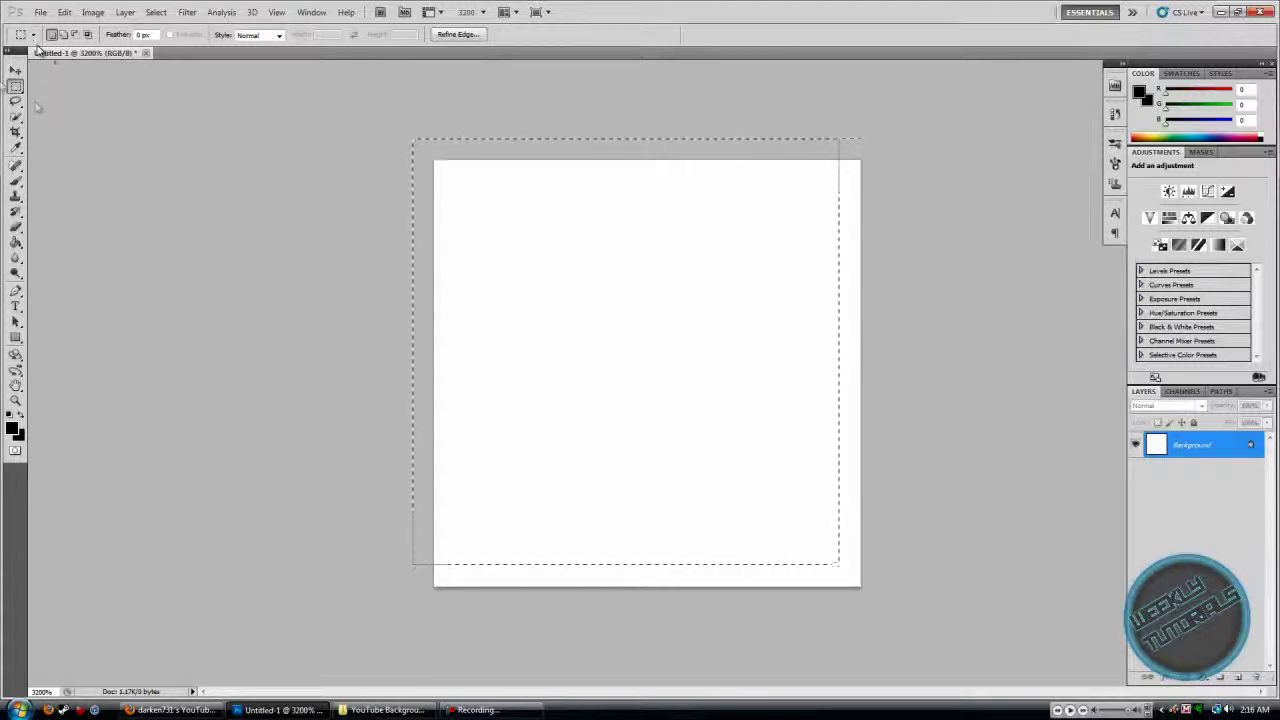
Fill the offset selection with black, leaving a one-pixel white strip on the right and bottom
click(15, 243)
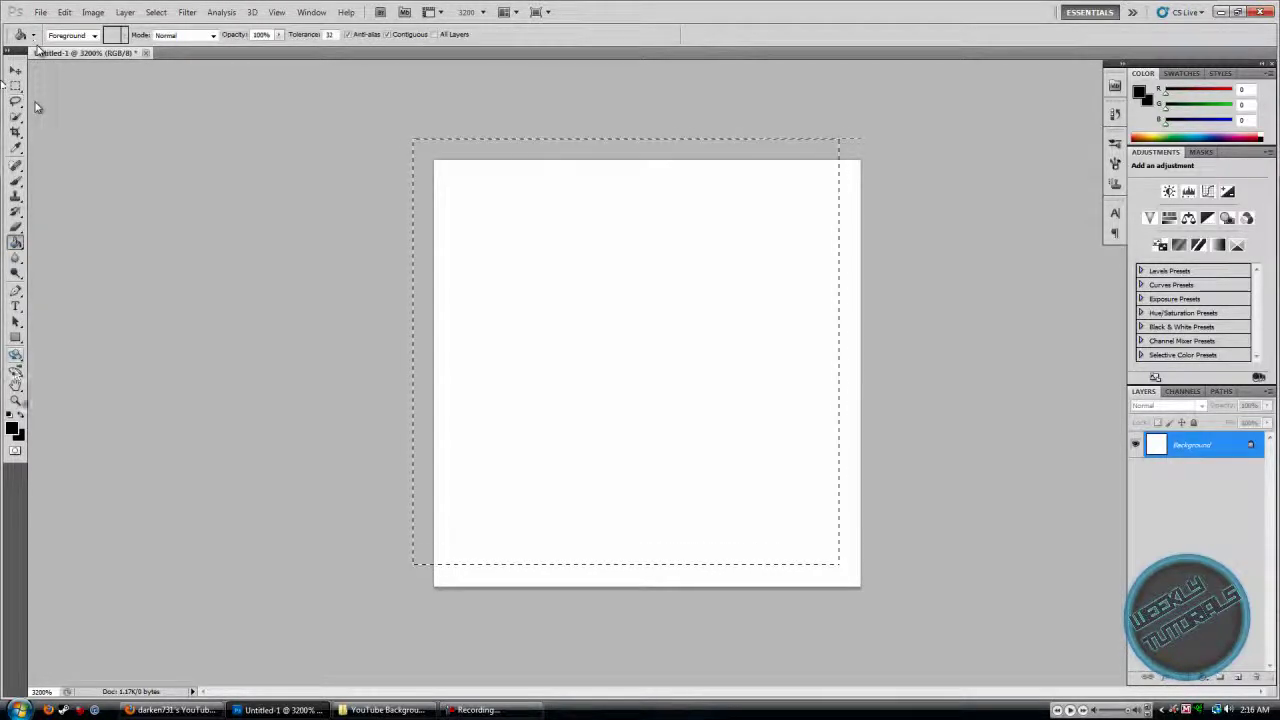
click(12, 428)
click(853, 456)
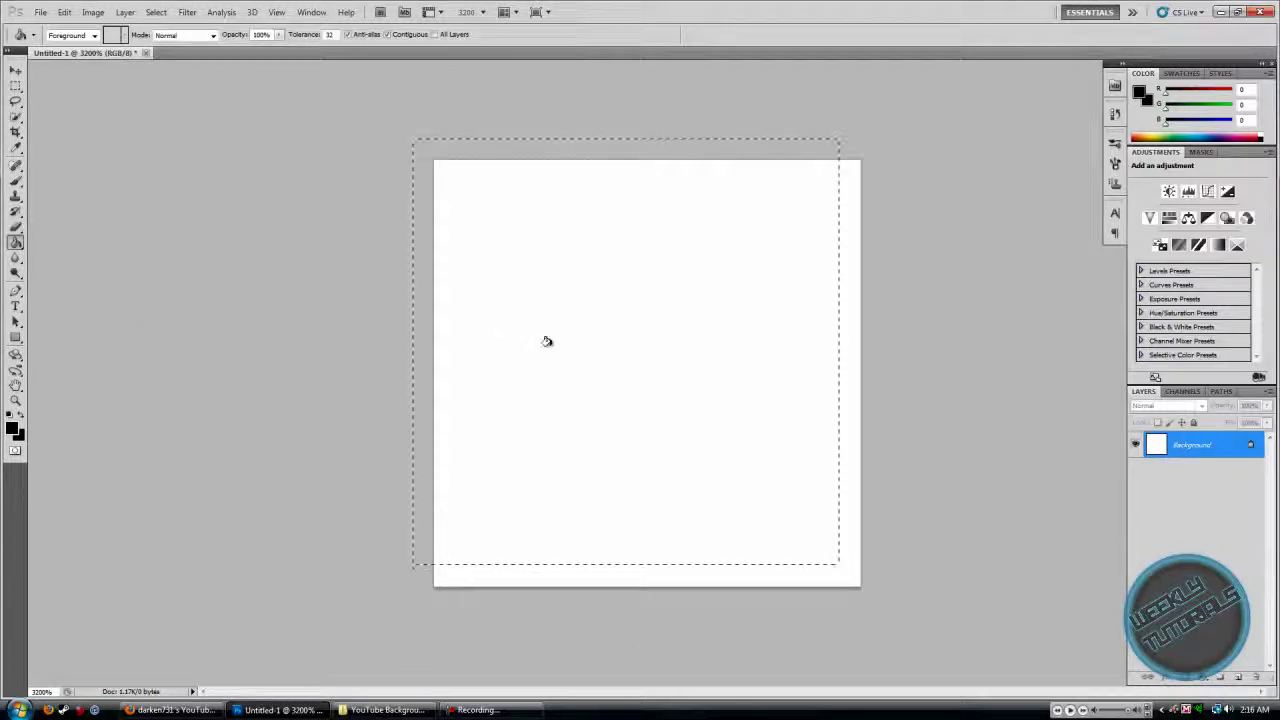
click(626, 303)
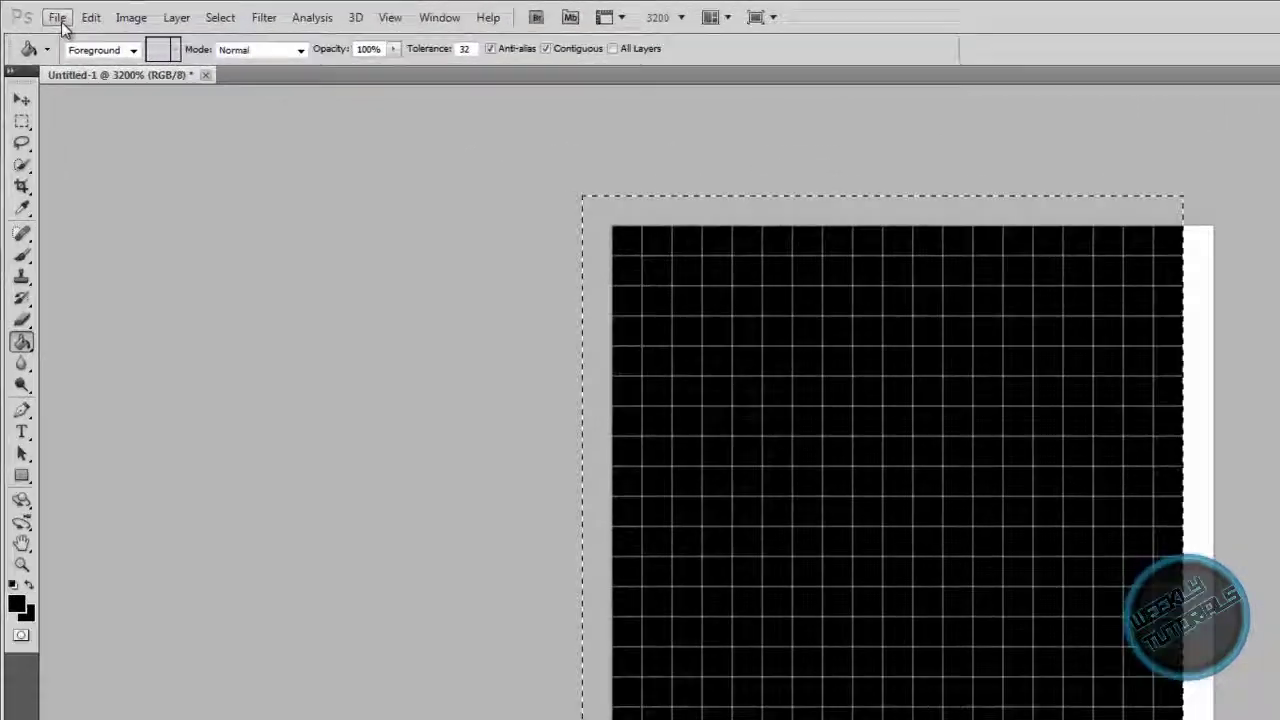
Define the black tile with white edges as a pattern named 'Grid Effect'
click(92, 20)
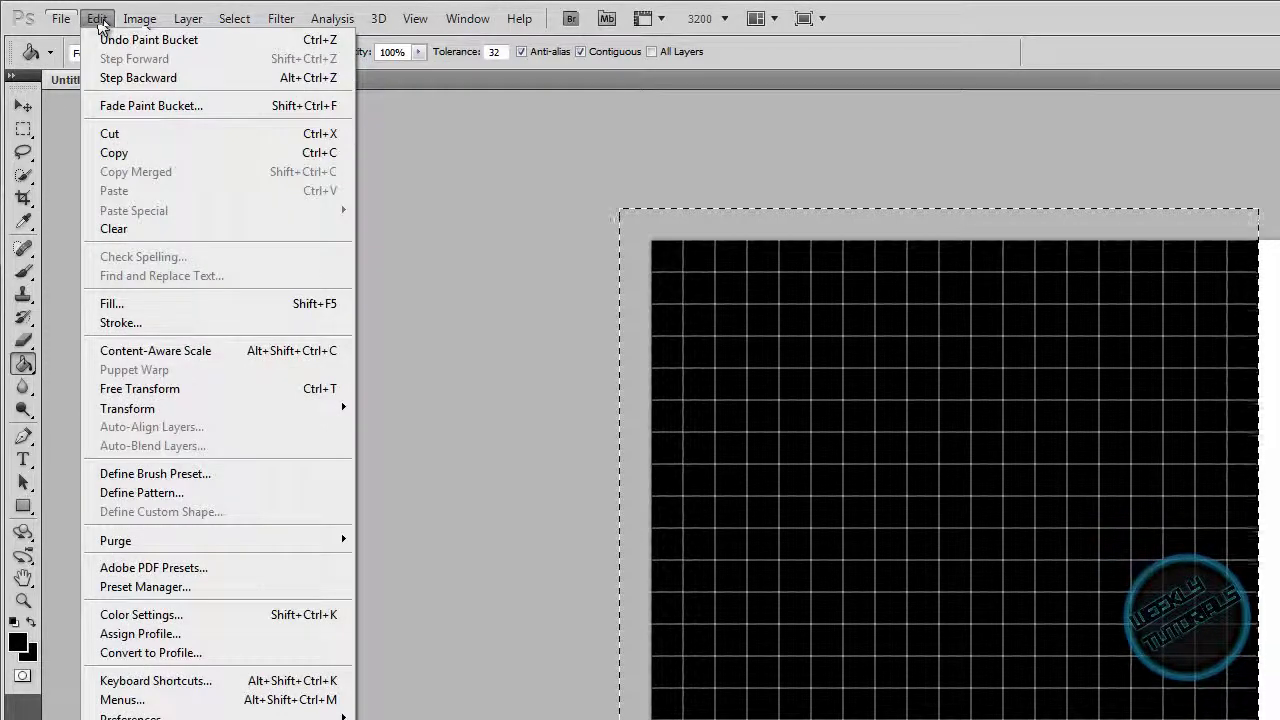
mouse_move(138, 22)
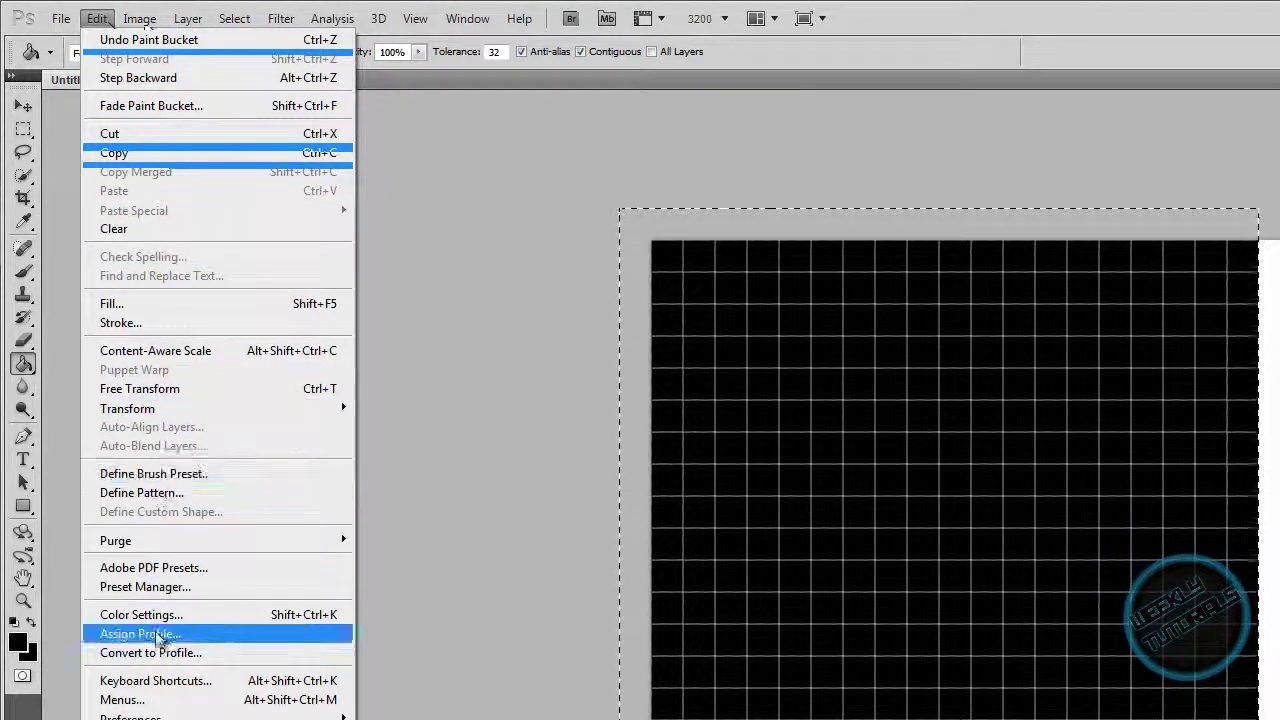
click(186, 492)
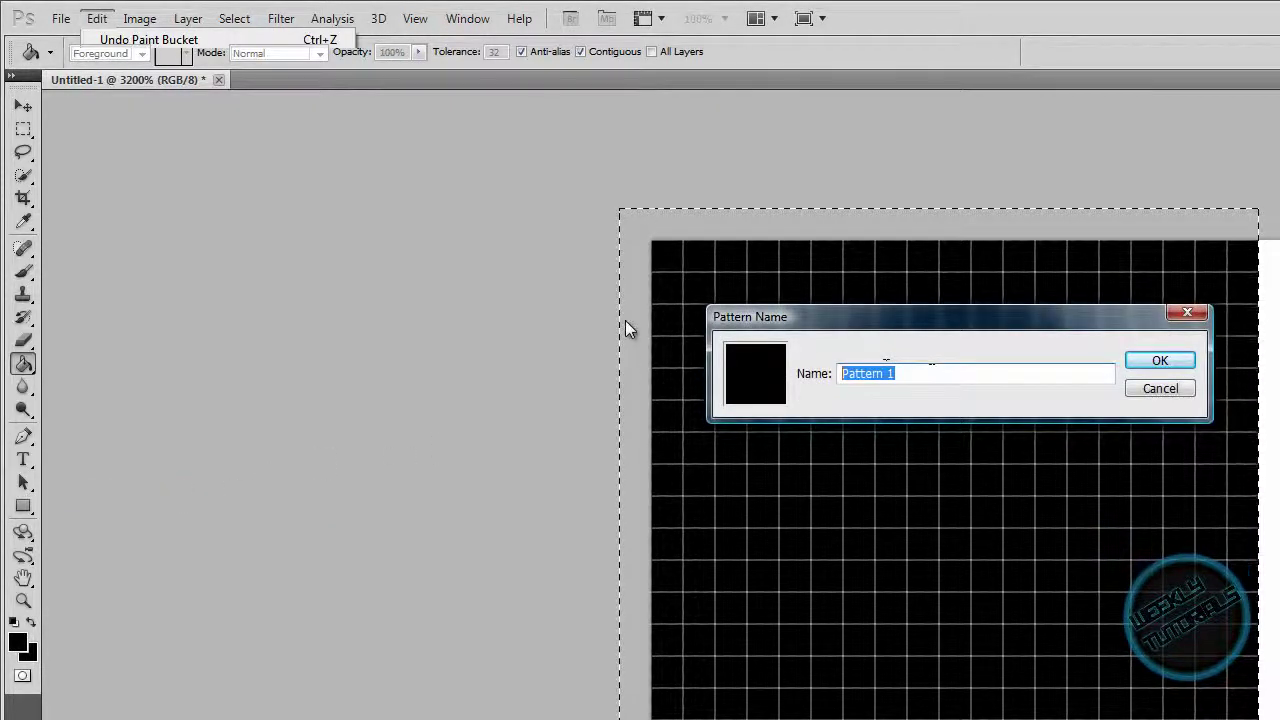
text(Grid Effect)
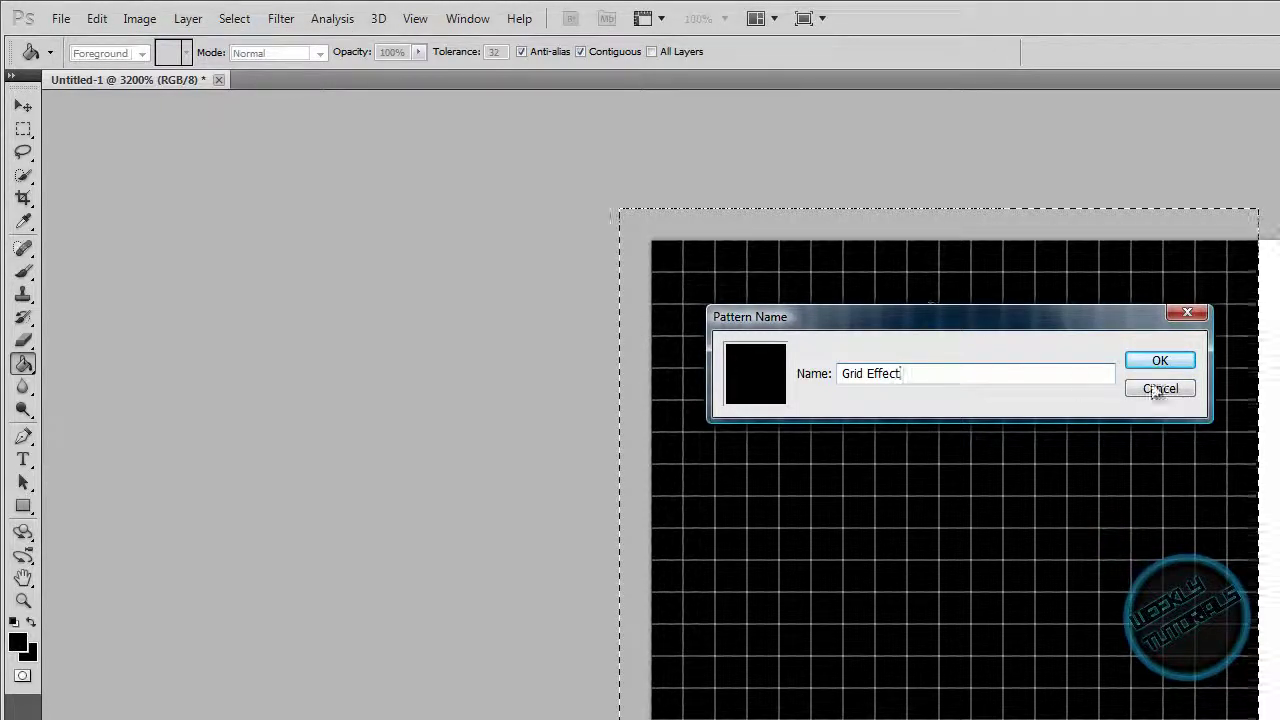
click(1160, 359)
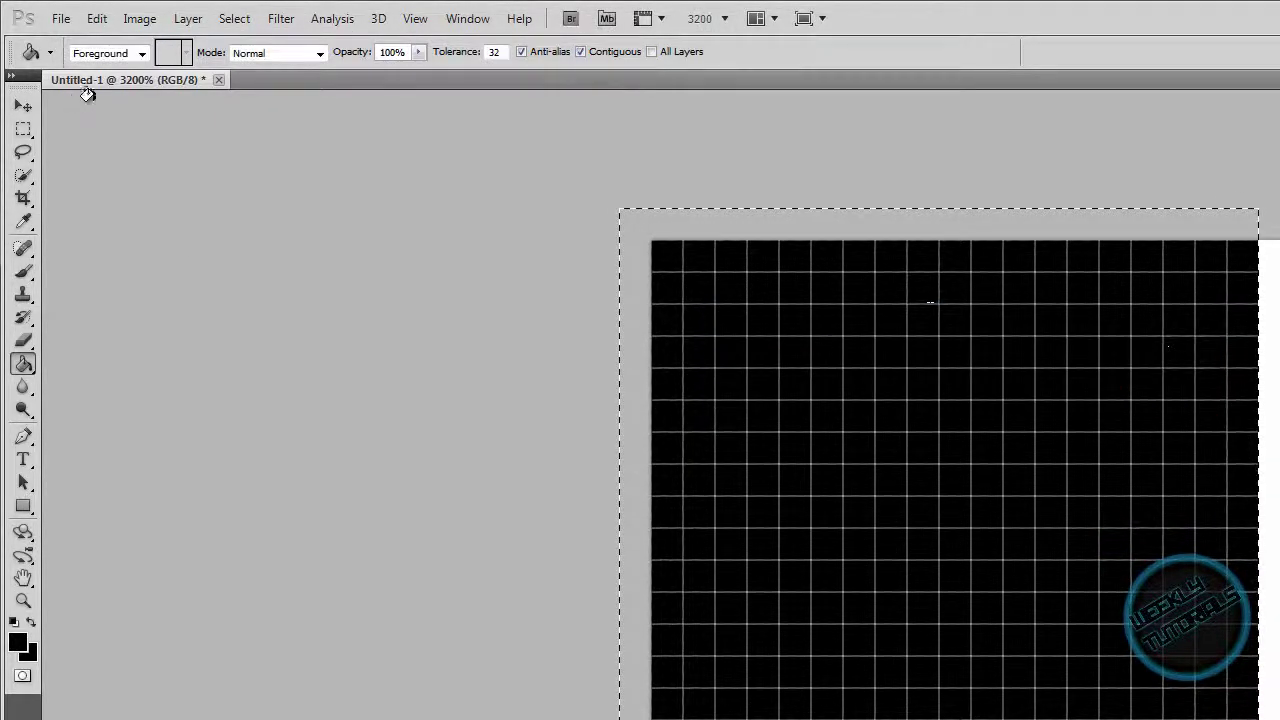
Create a new white document 1920 pixels wide and 1080 pixels high
click(60, 19)
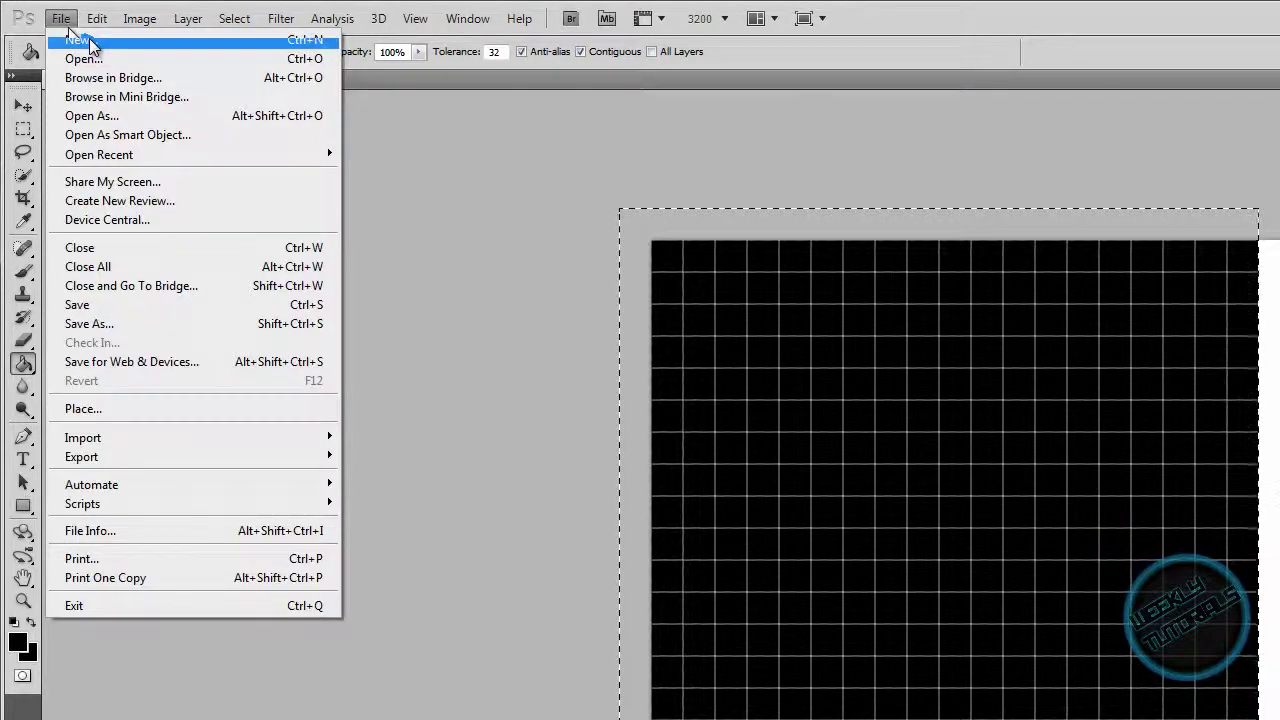
click(89, 38)
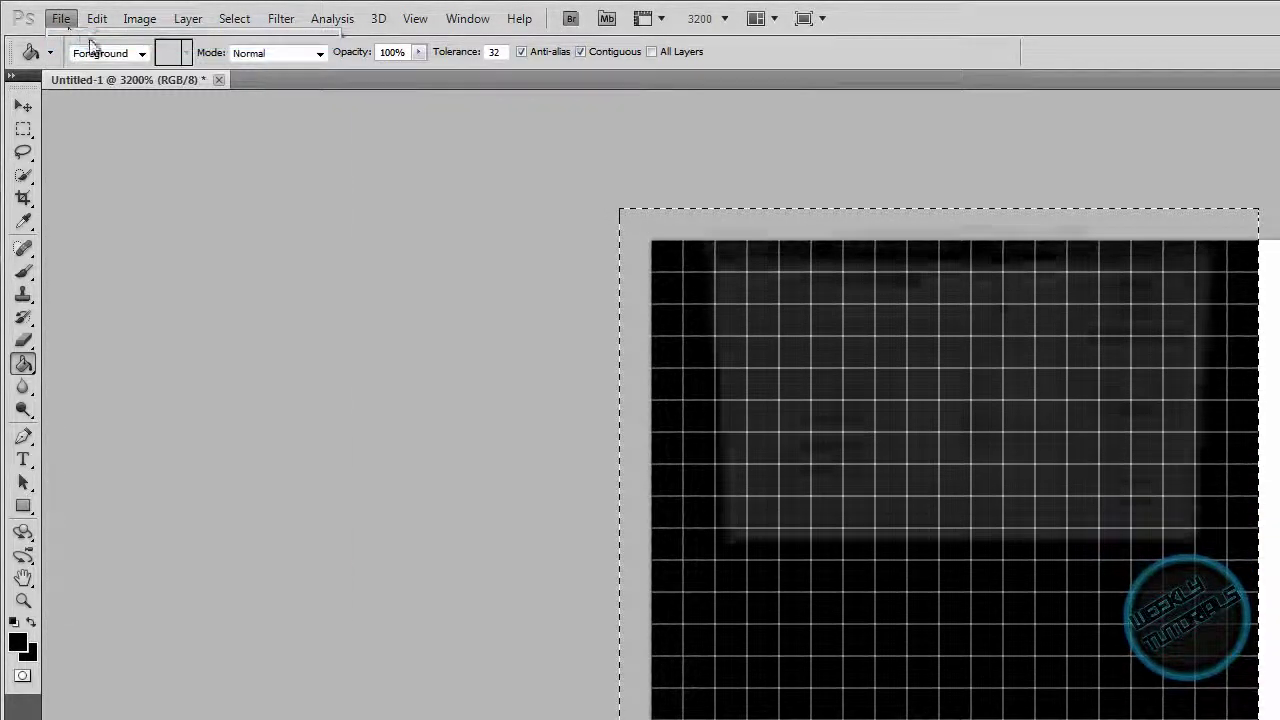
double_click(920, 364)
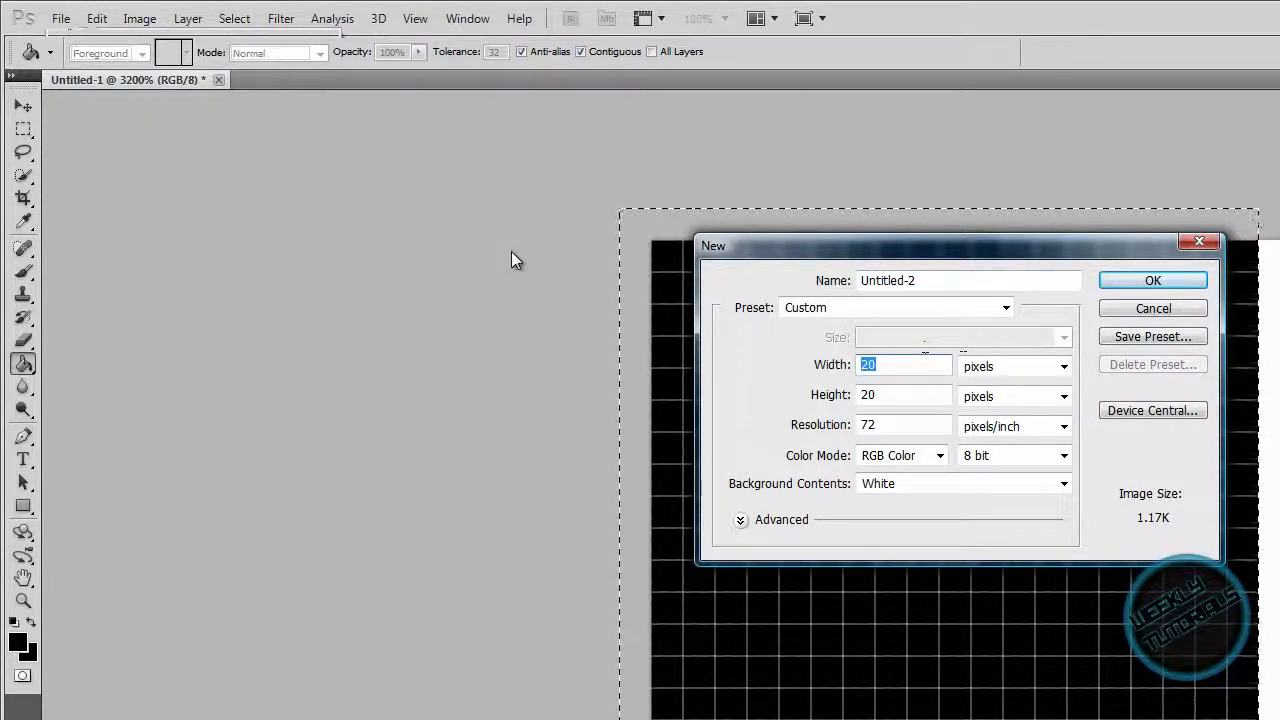
text(1920)
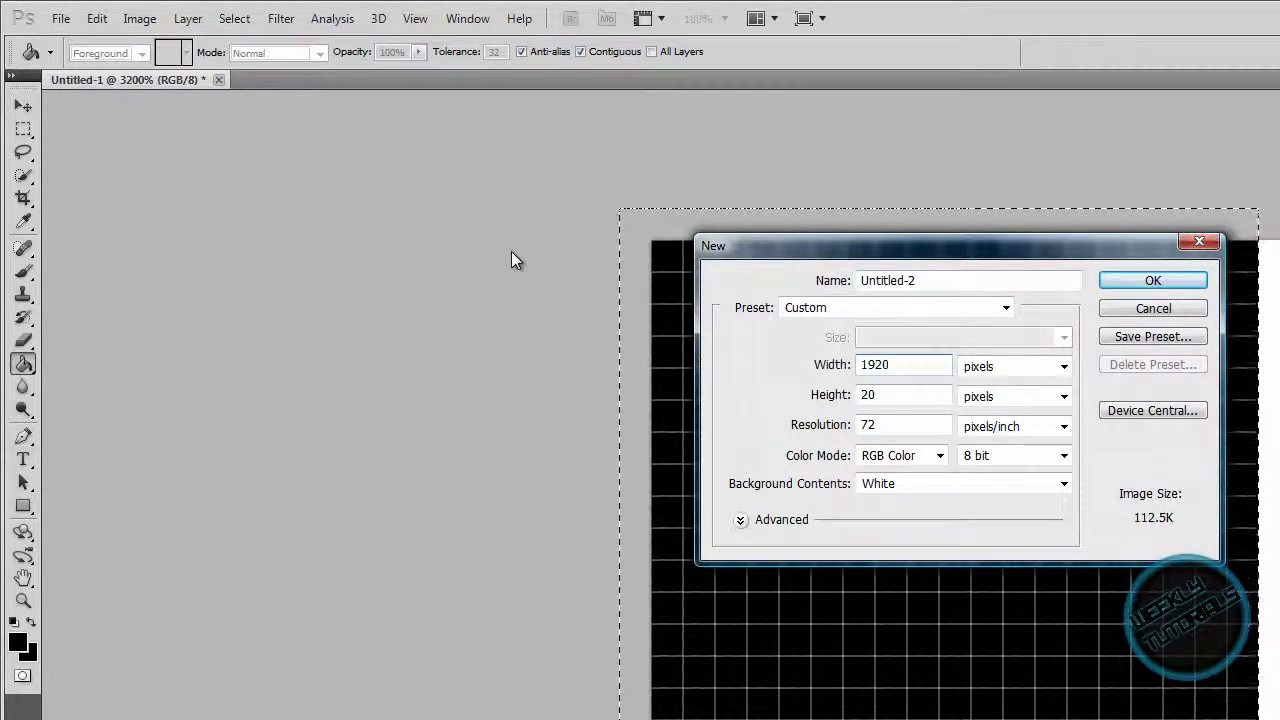
key(Tab)
text(1080)
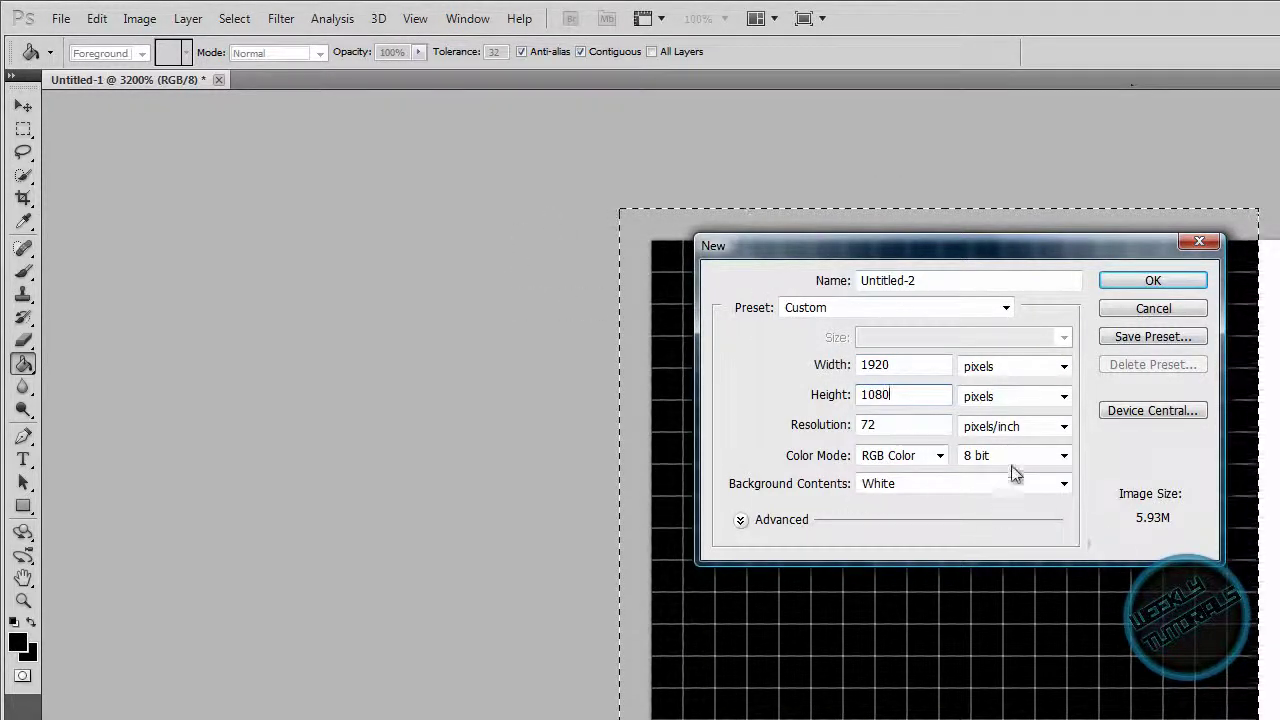
click(1192, 281)
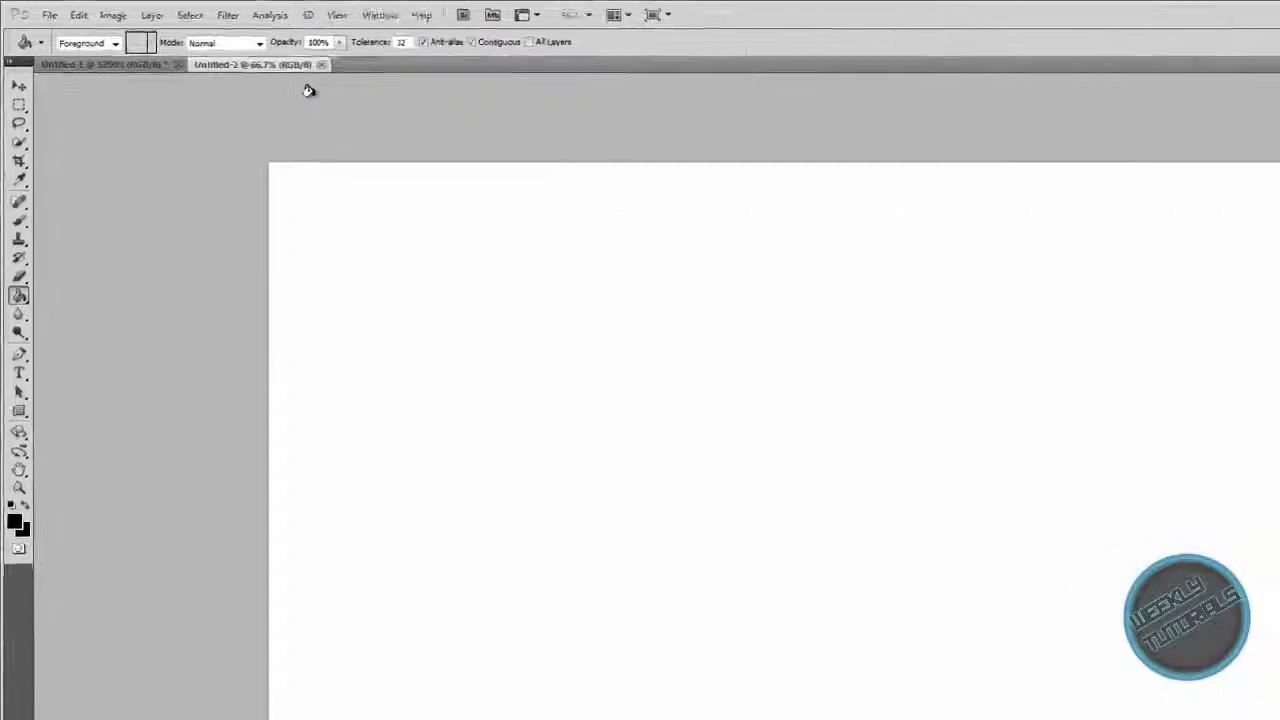
Open My YouTube background Template.psd from the YouTube Background templates folder
click(385, 710)
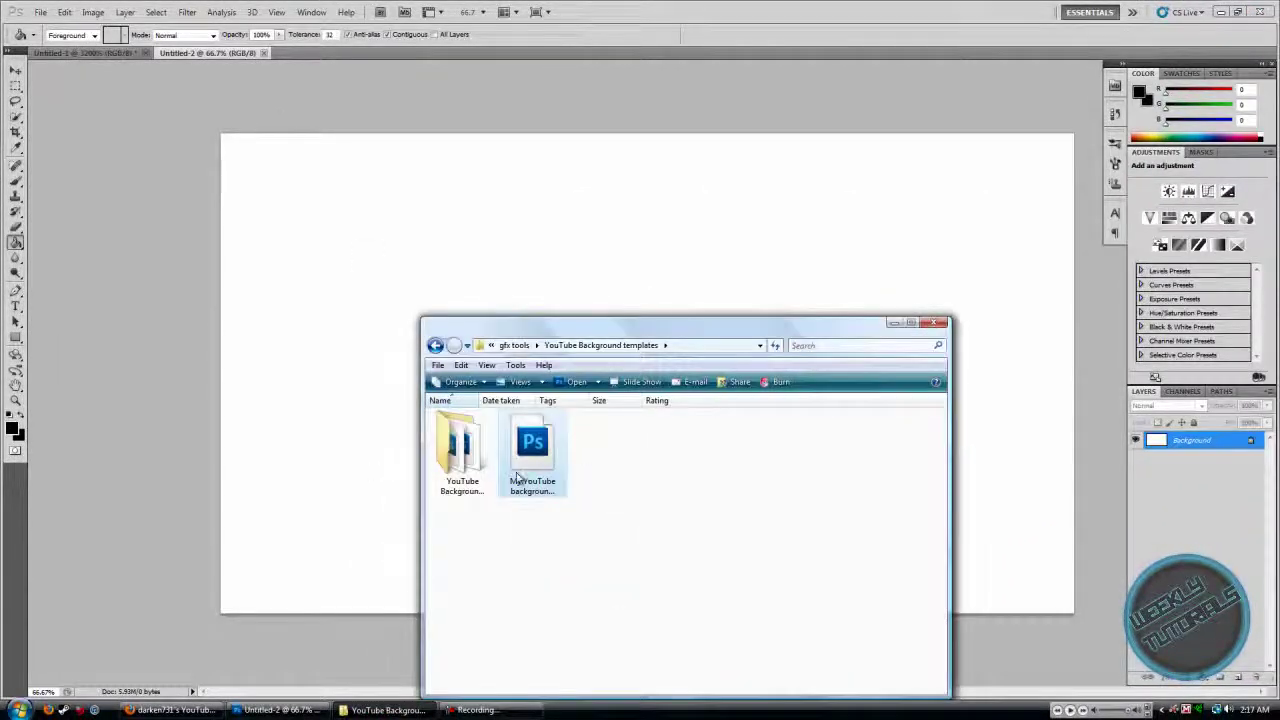
click(533, 467)
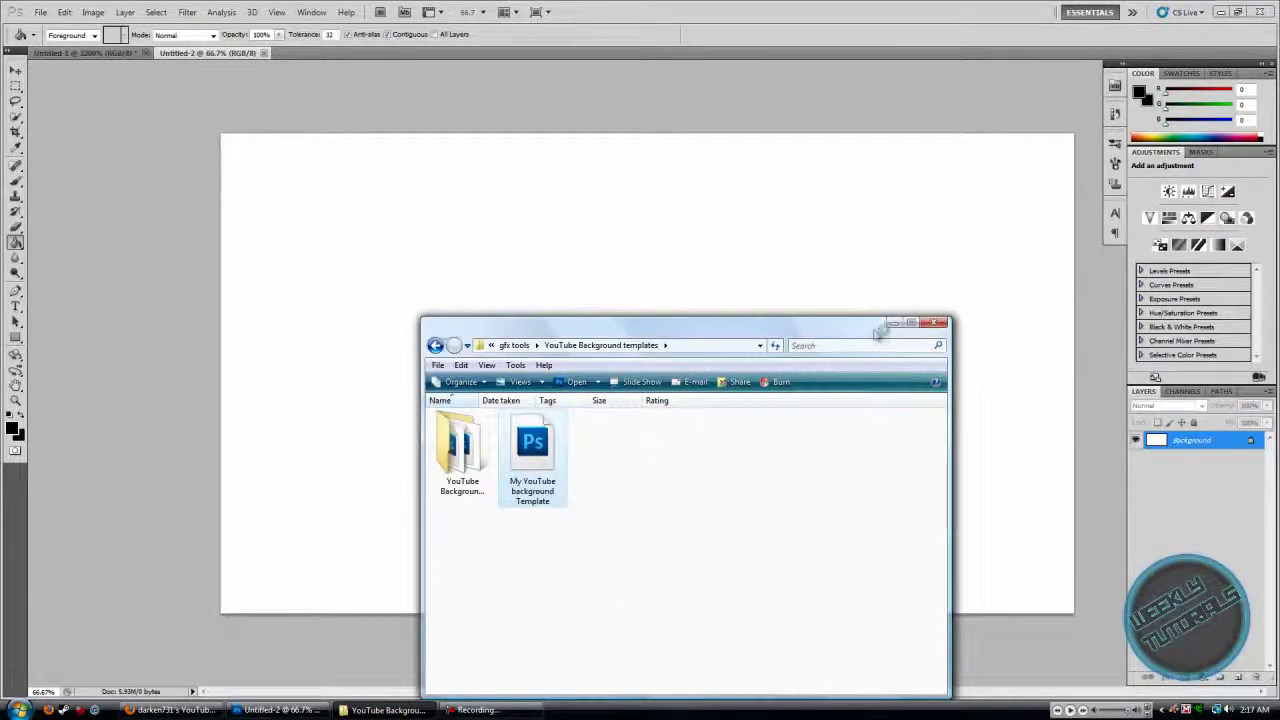
click(893, 320)
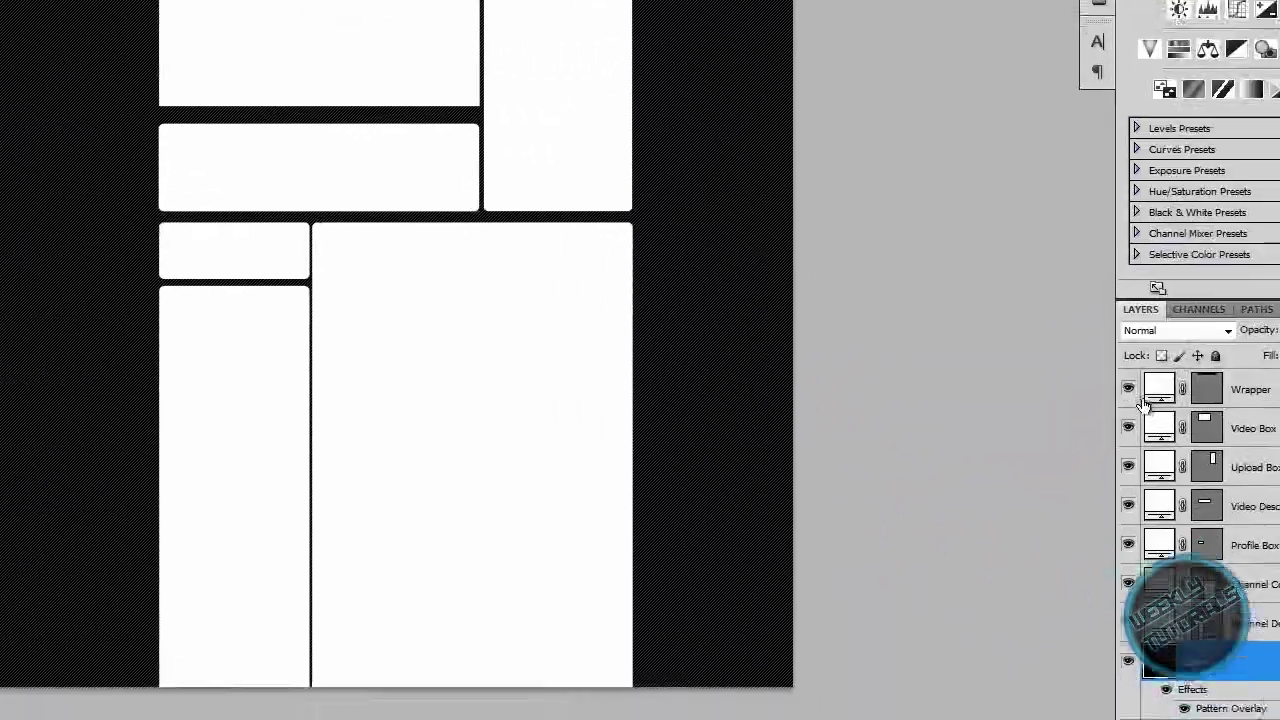
Hide the Wrapper, Video Box, Upload Box, Video Description, Profile Box, Channel Comments and Channel Description layers
click(1063, 329)
click(1063, 368)
click(1063, 407)
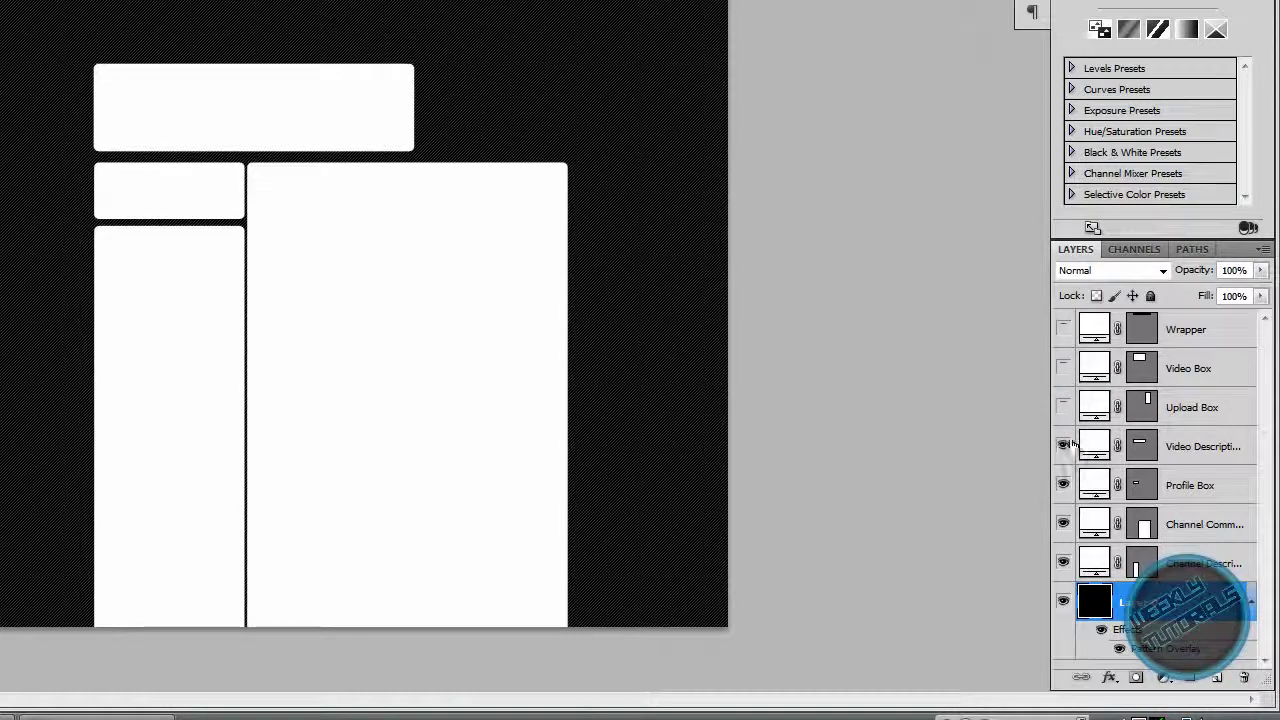
click(1063, 446)
click(1063, 485)
click(1063, 524)
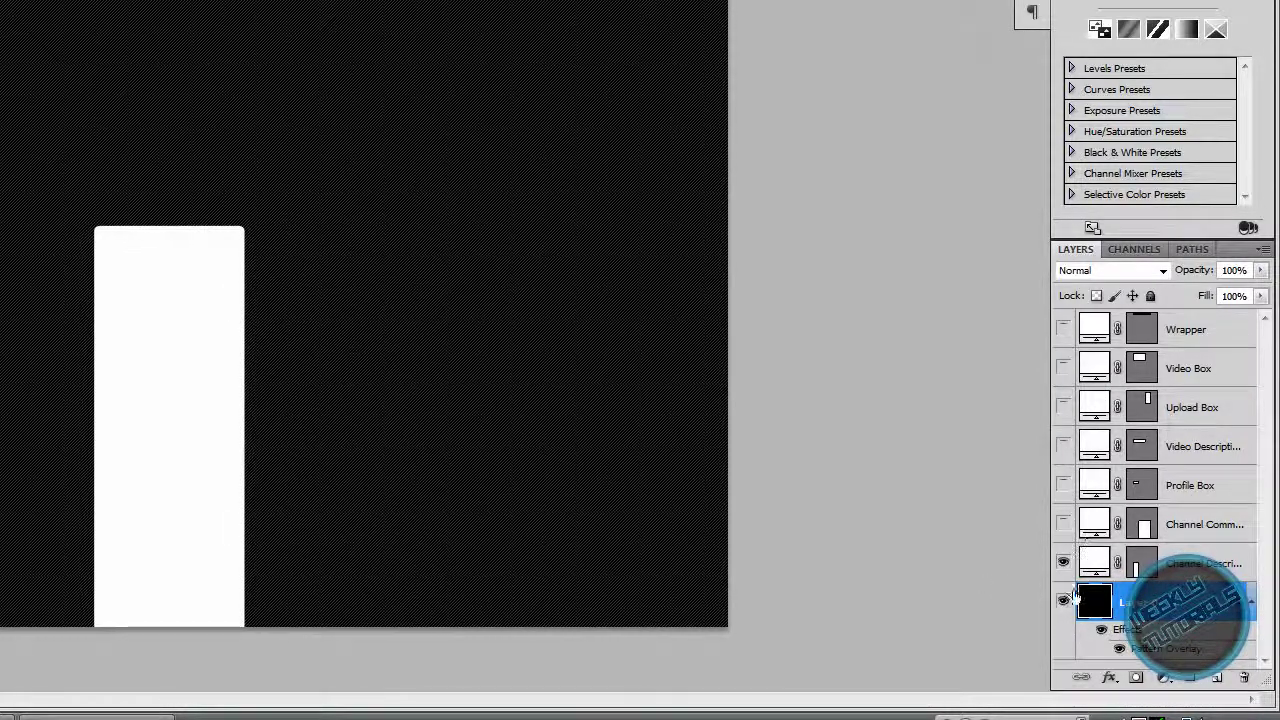
click(1063, 563)
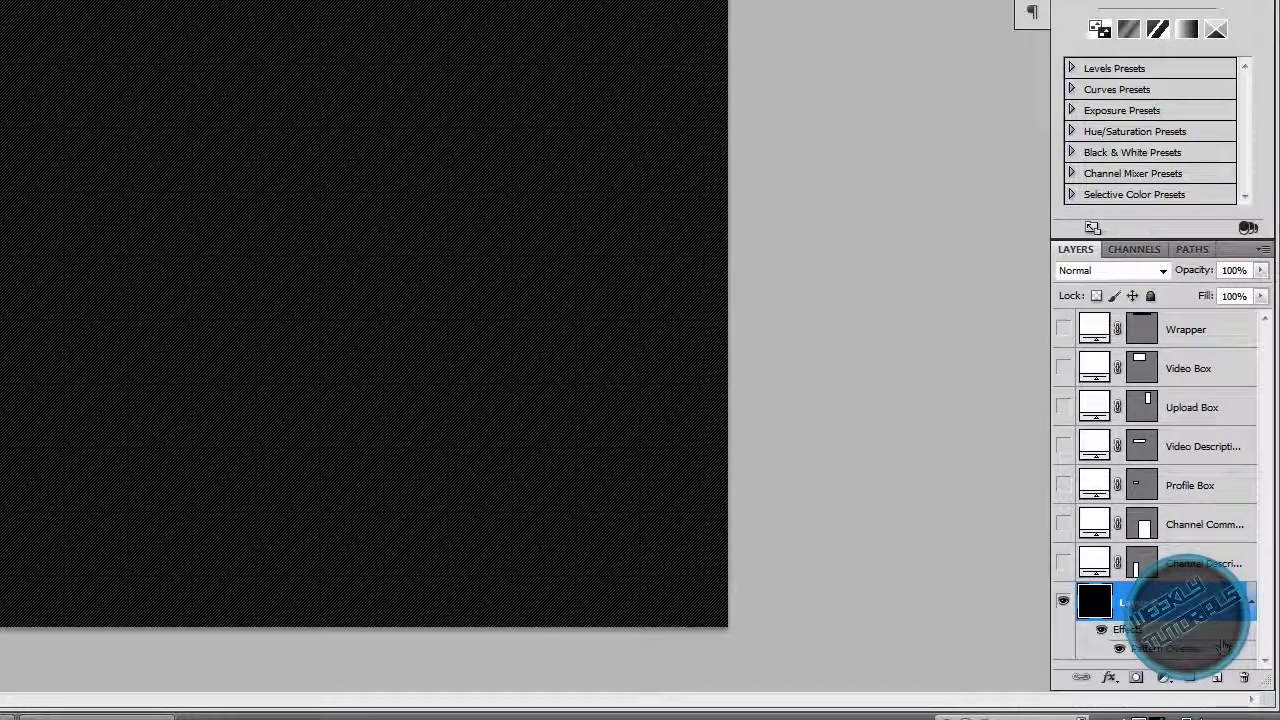
Turn off Layer 0's Pattern Overlay effect so the background is plain black
double_click(1130, 629)
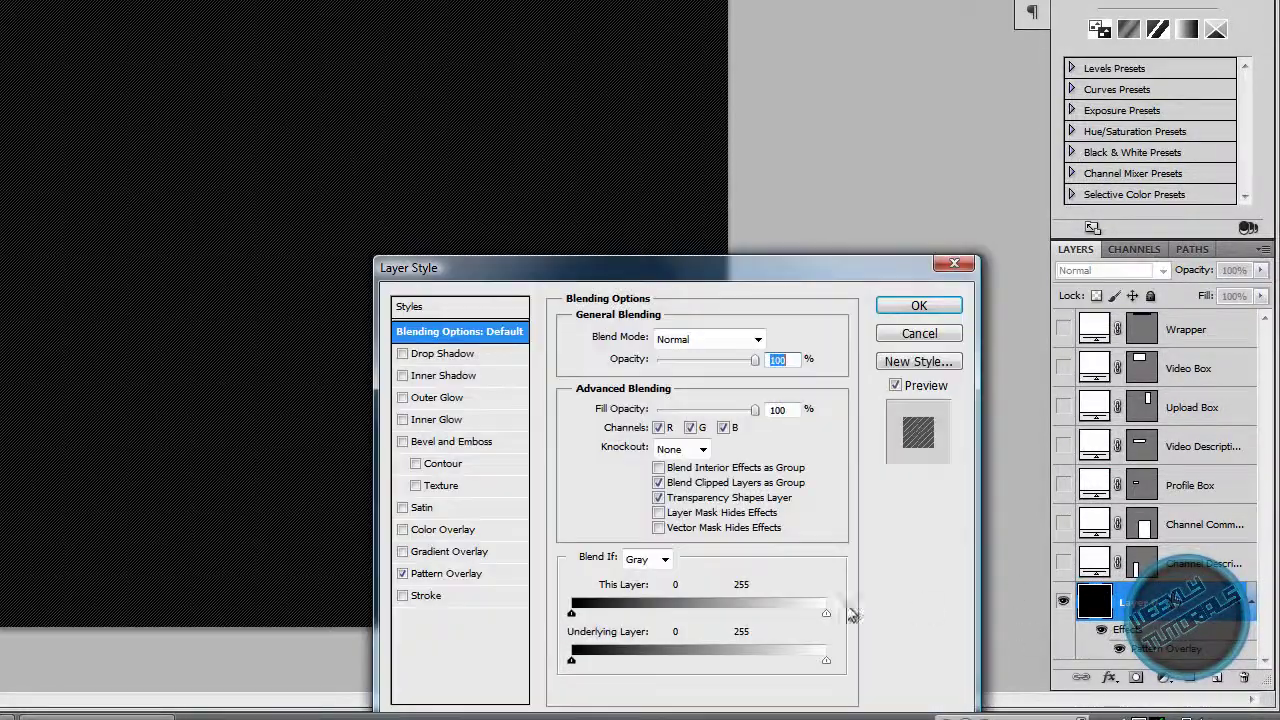
click(451, 573)
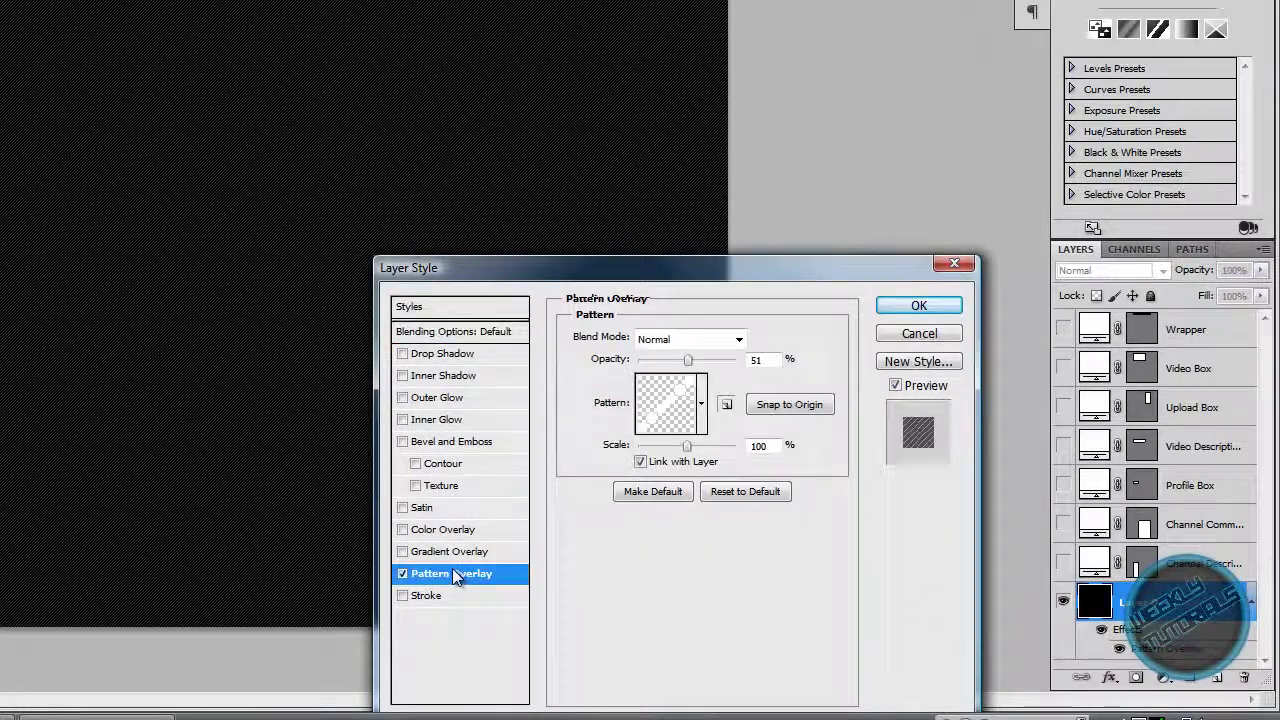
click(402, 573)
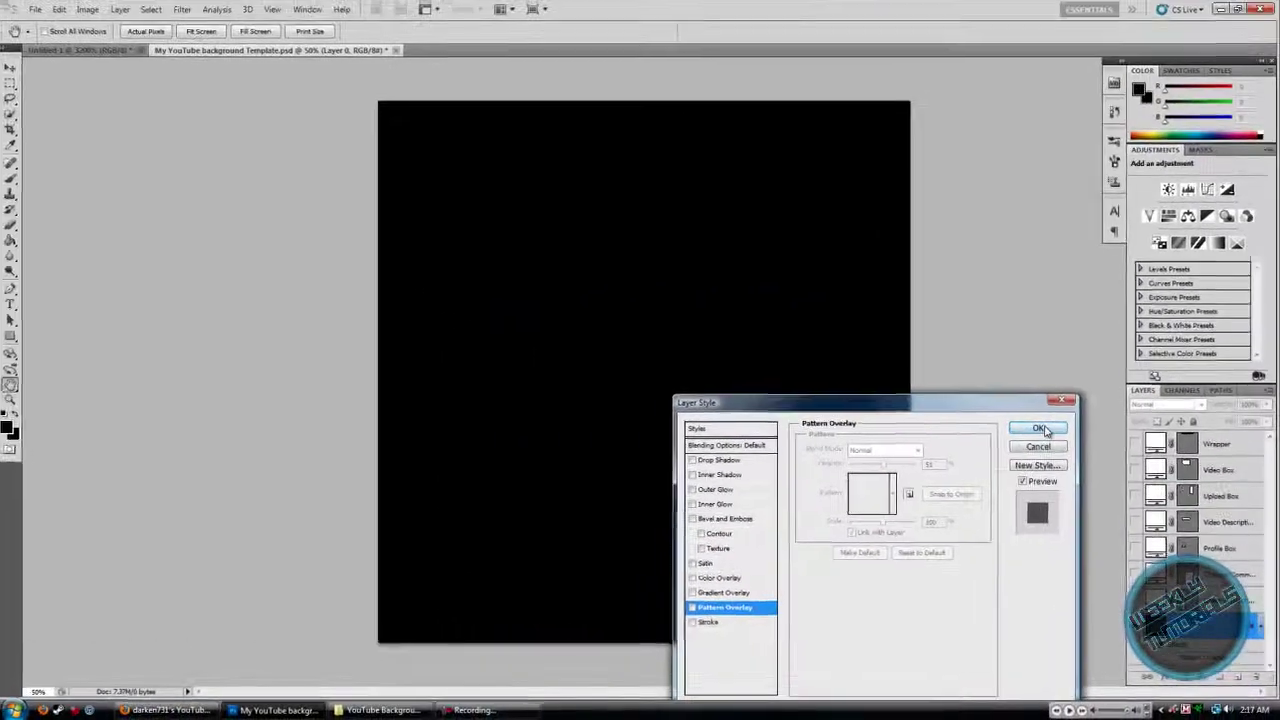
click(918, 305)
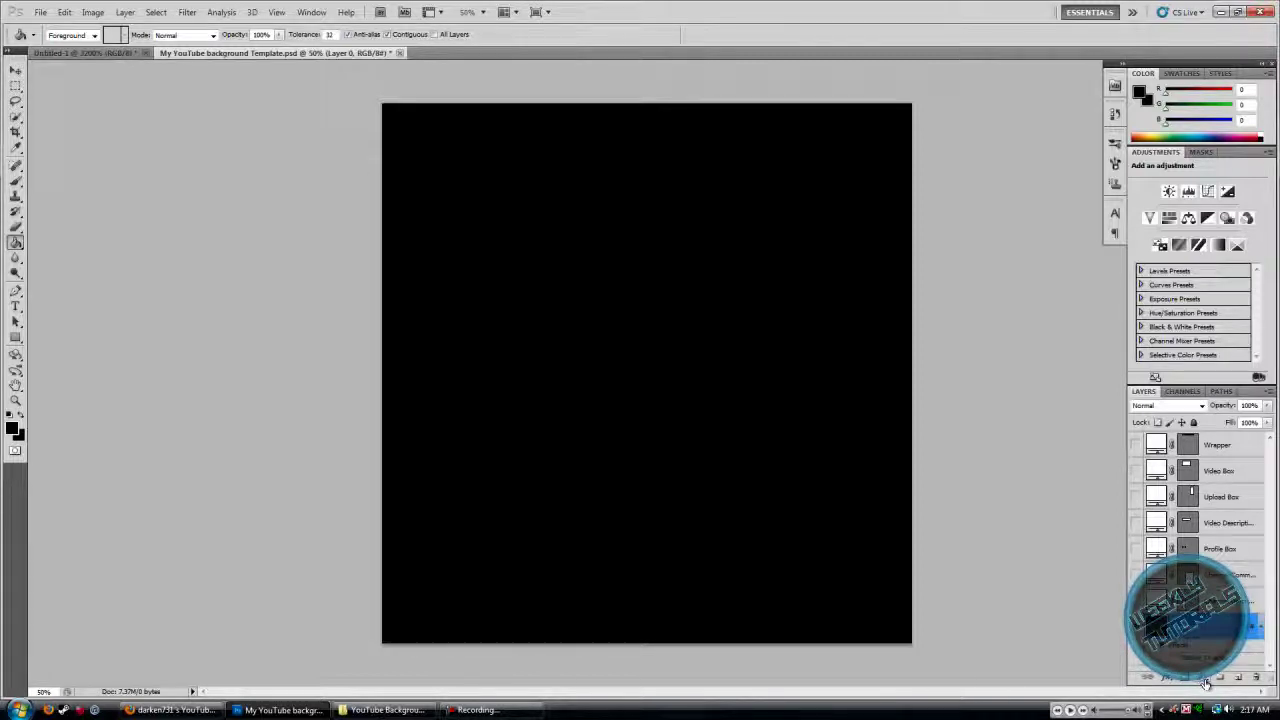
Add a Pattern Fill layer using the Grid Effect pattern
click(1206, 681)
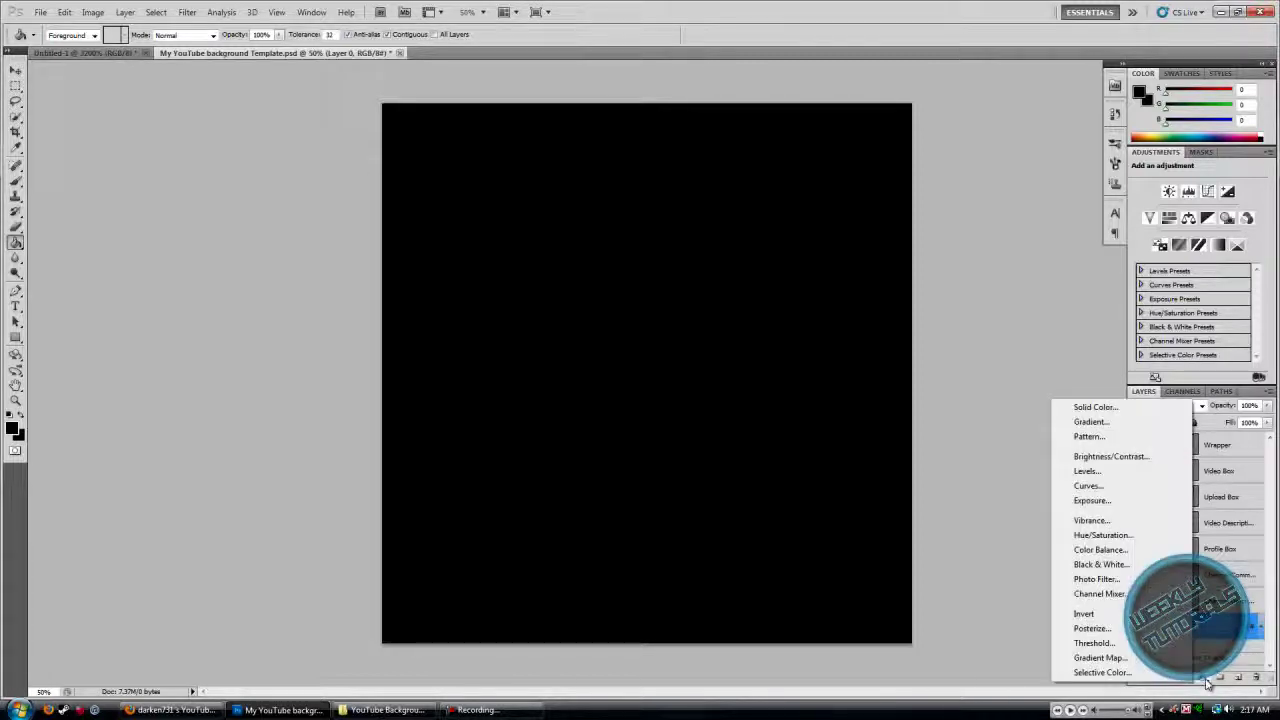
click(1100, 437)
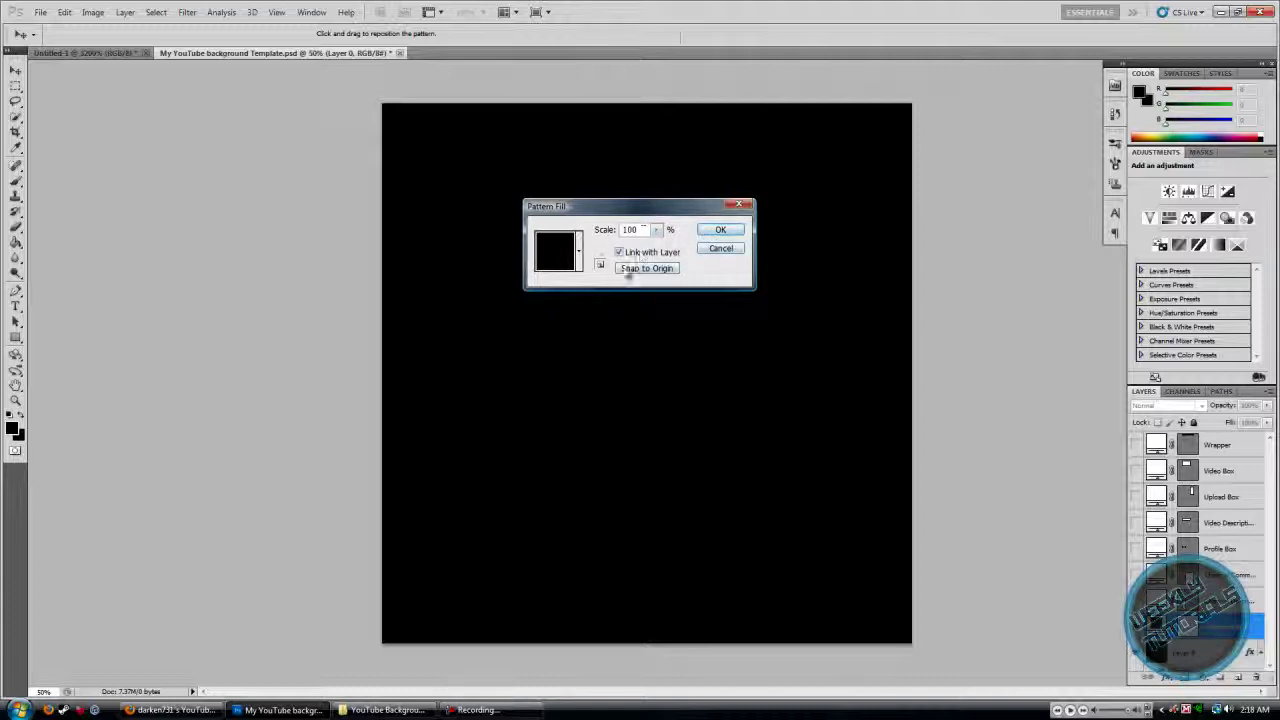
click(578, 251)
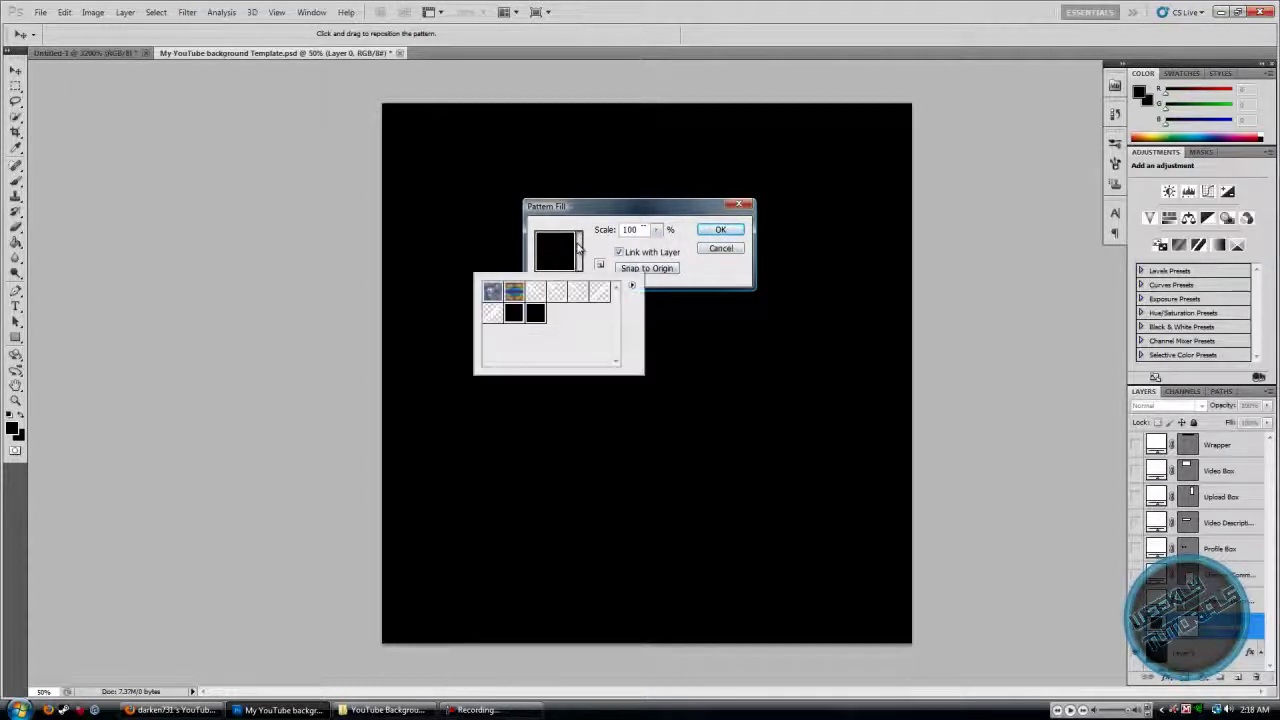
click(534, 314)
click(514, 318)
click(516, 320)
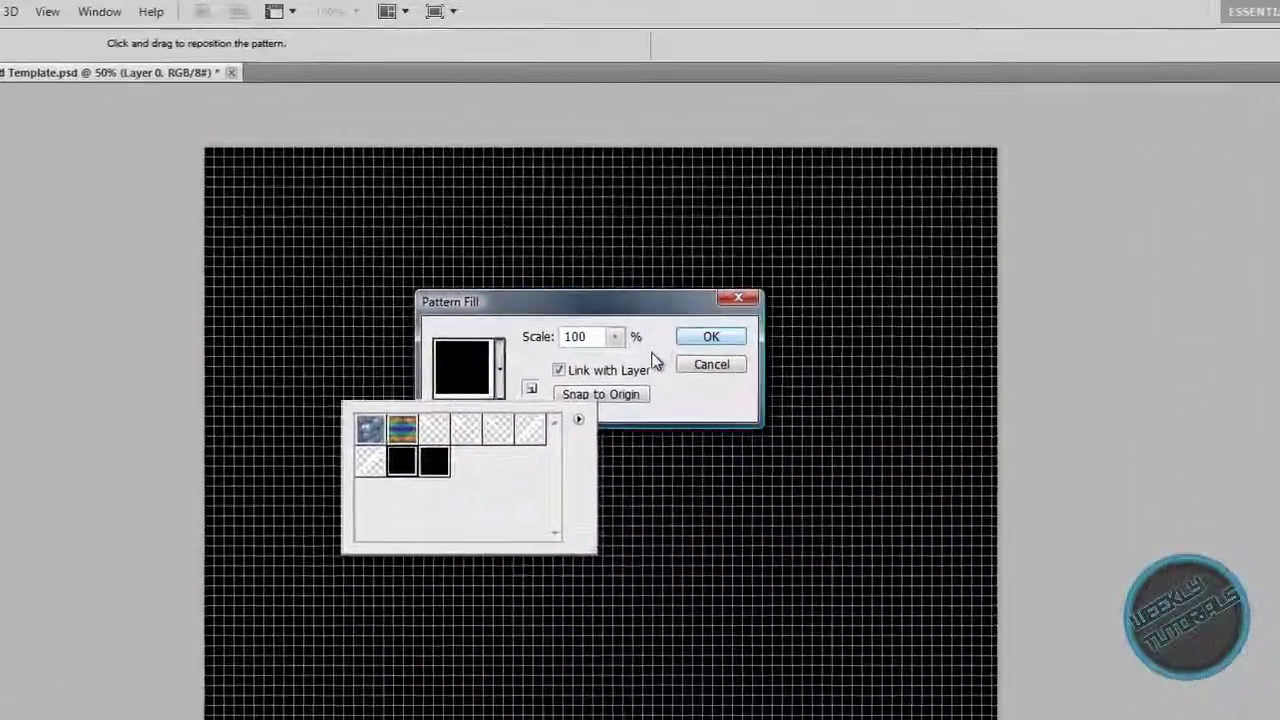
click(655, 358)
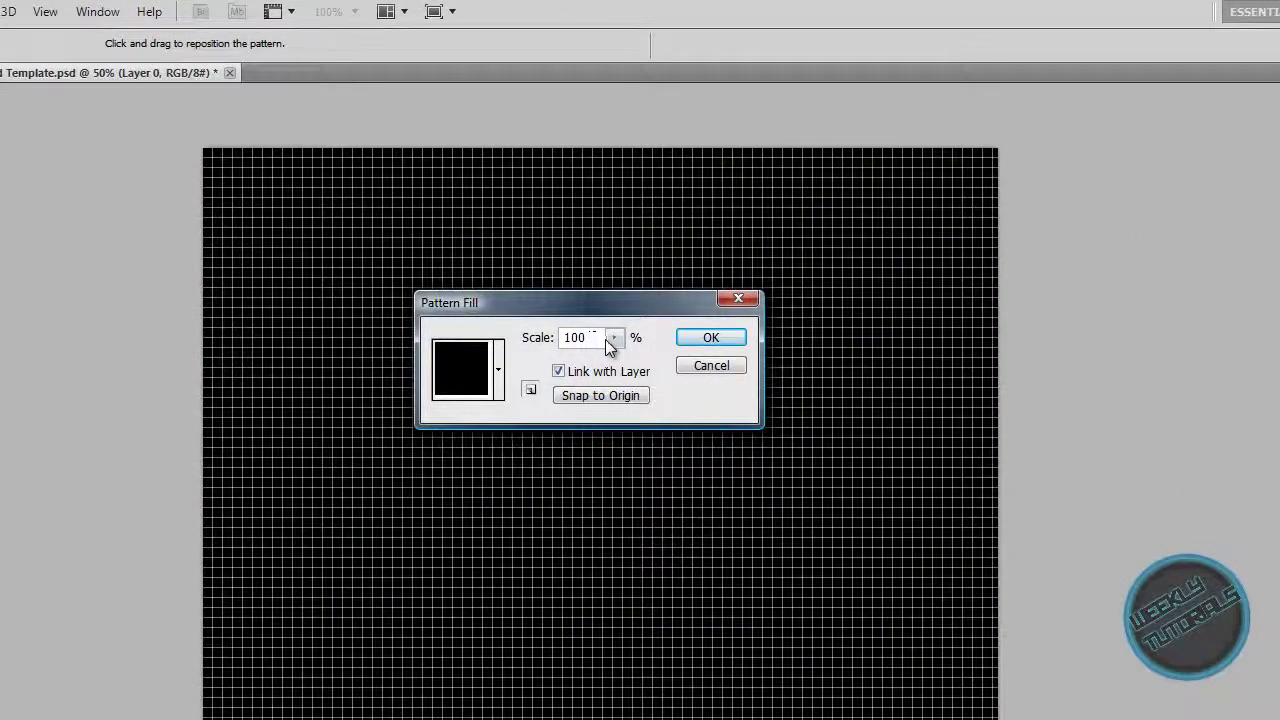
Set the grid pattern's scale to 98% and confirm the fill layer
click(613, 338)
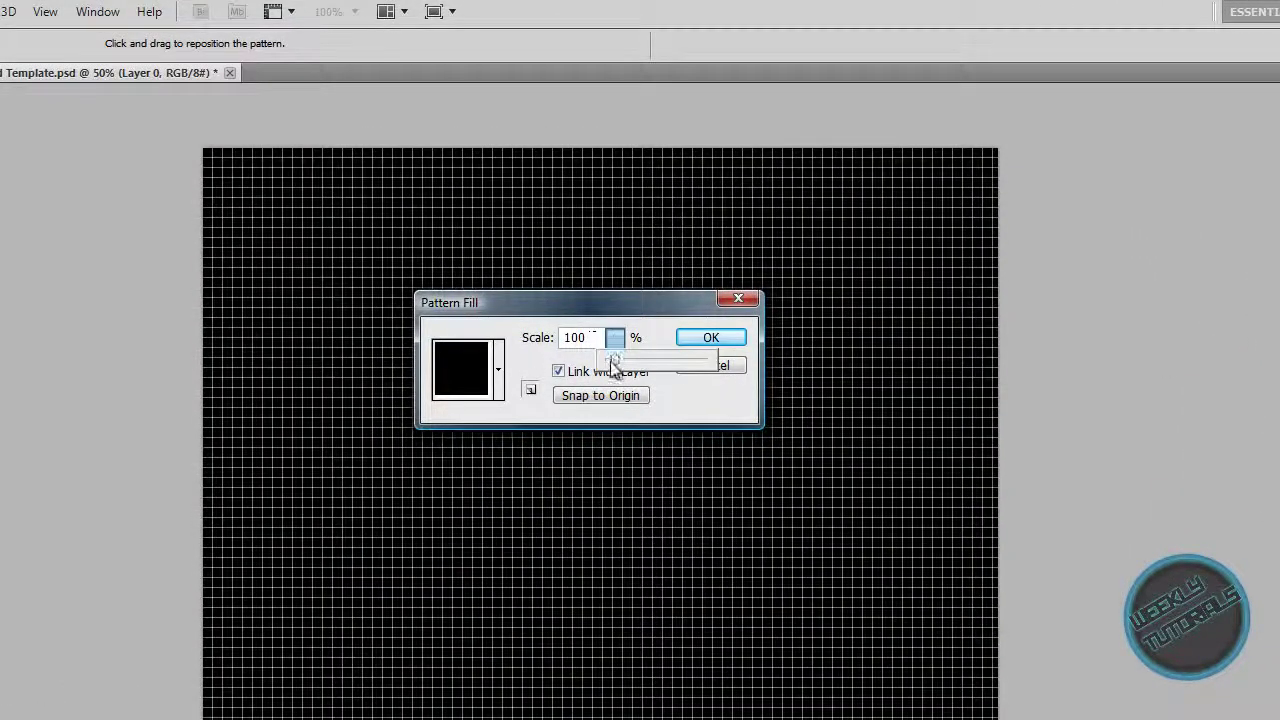
mouse_move(613, 363)
mouse_down()
mouse_move(674, 364)
mouse_move(617, 369)
mouse_up()
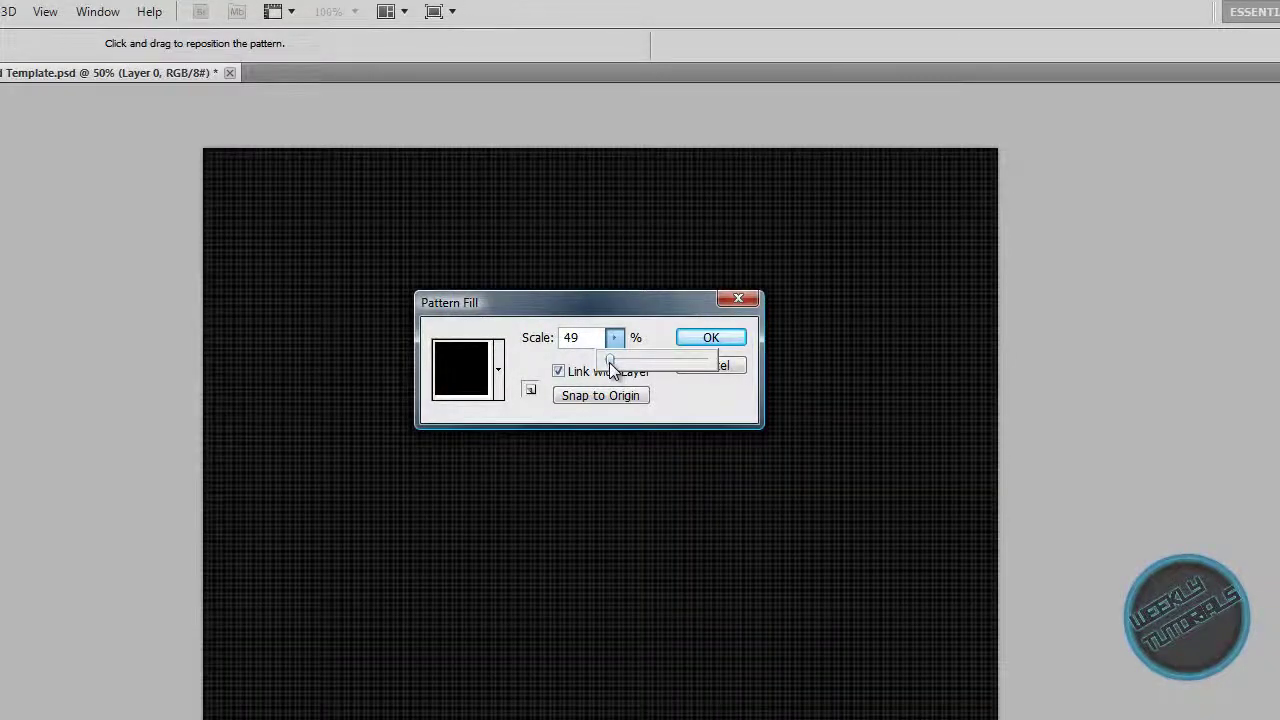
drag(610, 362, 614, 365)
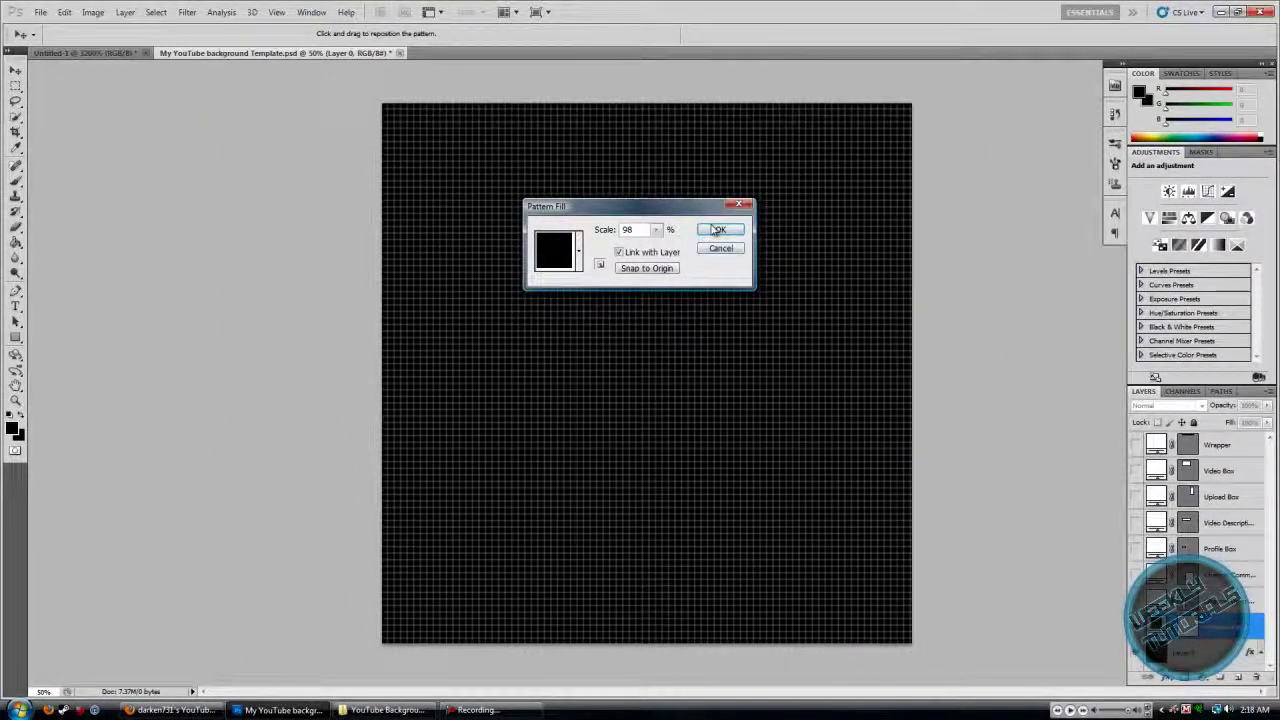
click(718, 230)
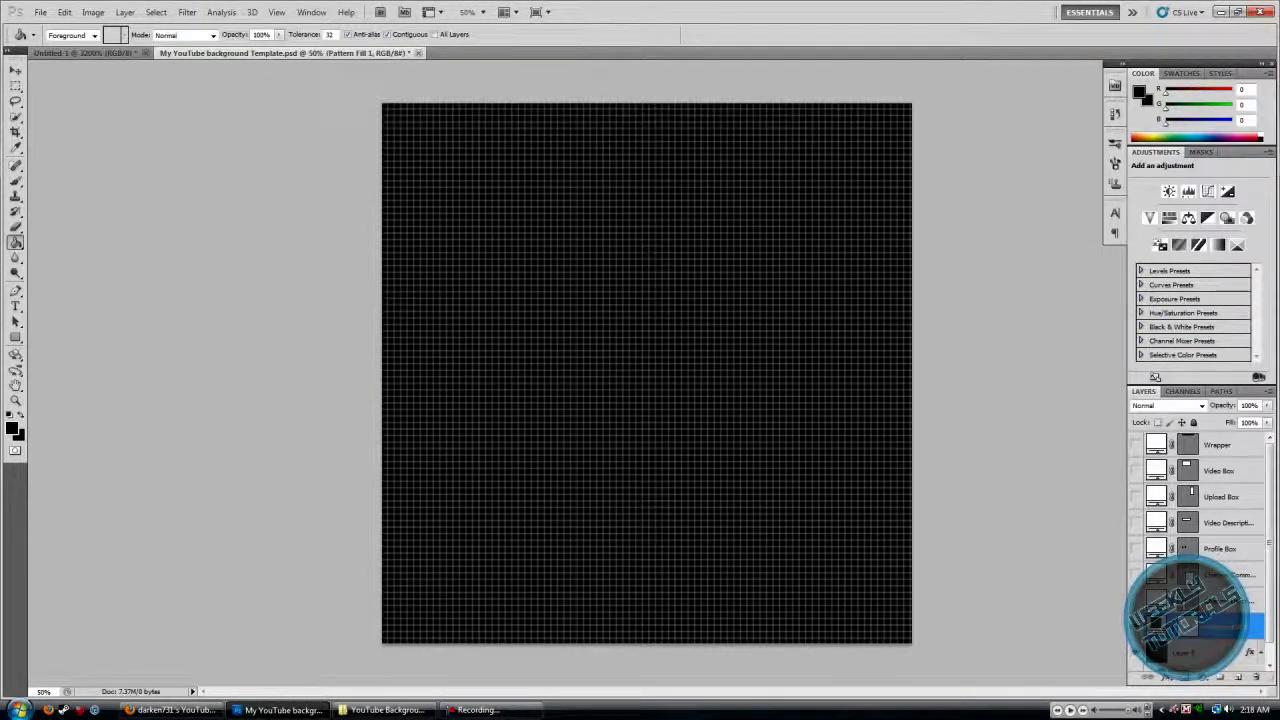
Add a Gradient Fill layer using the Black, White gradient preset
click(1206, 679)
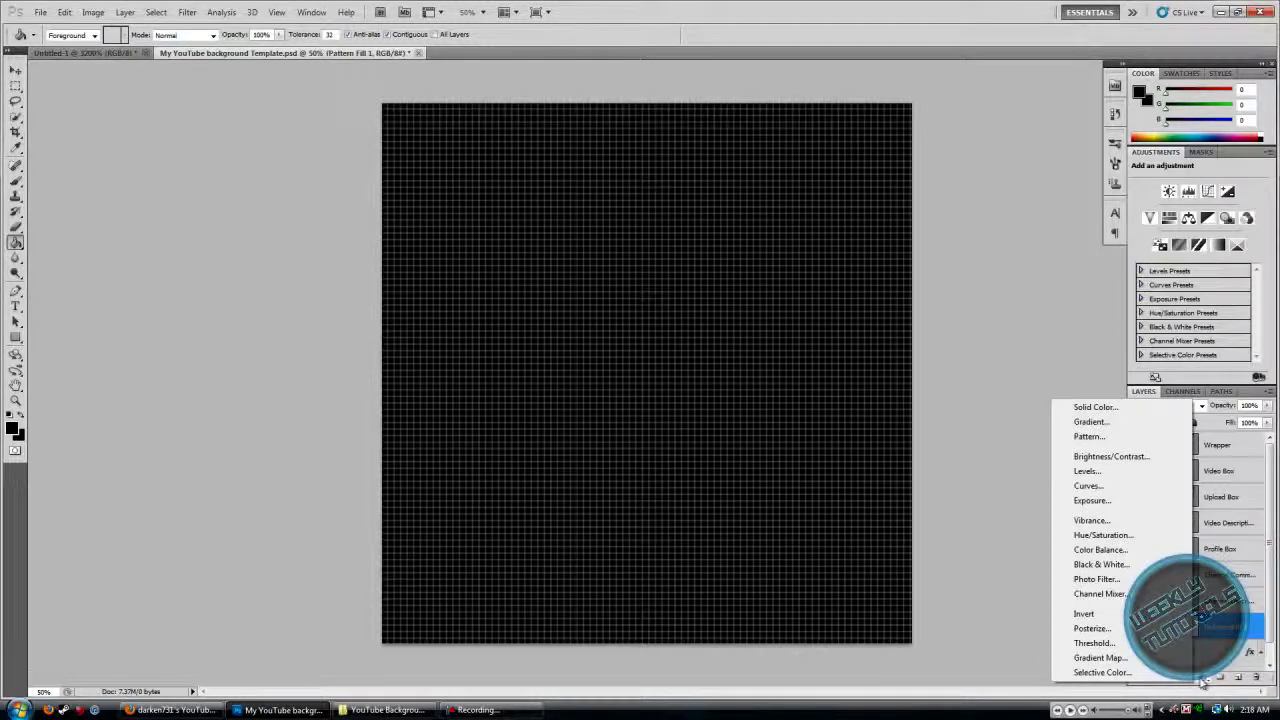
click(1203, 682)
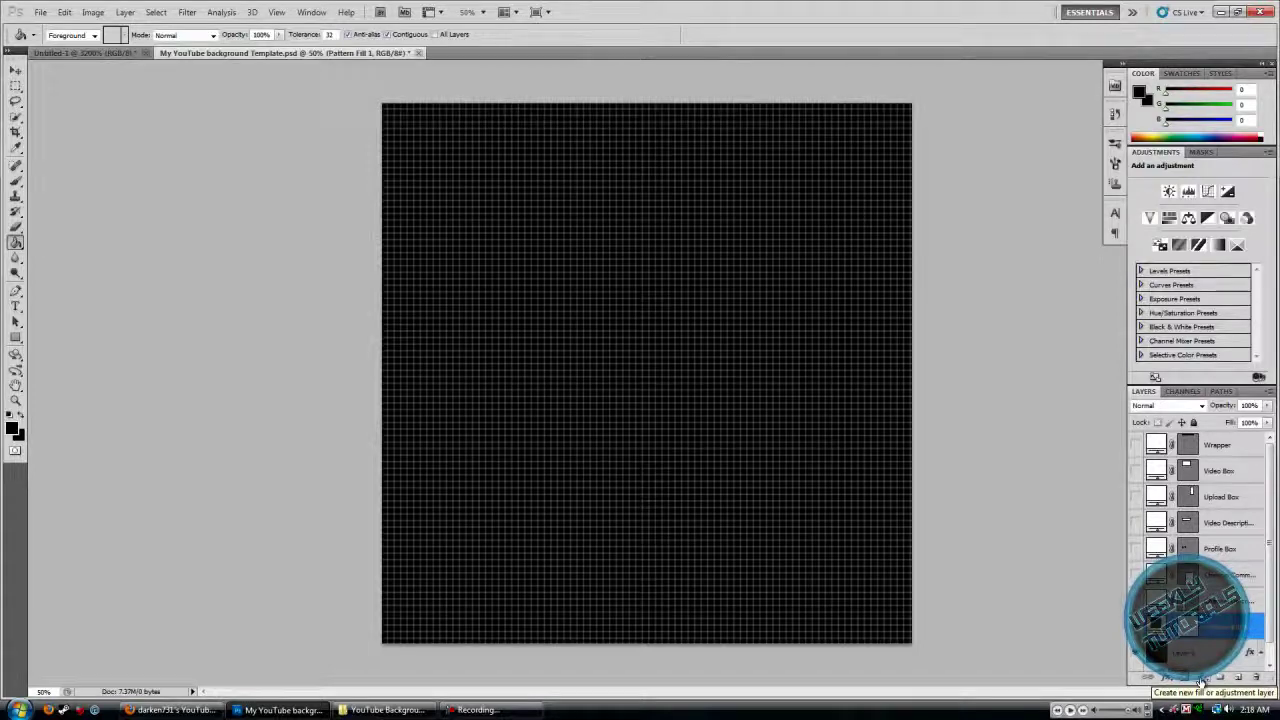
click(1203, 682)
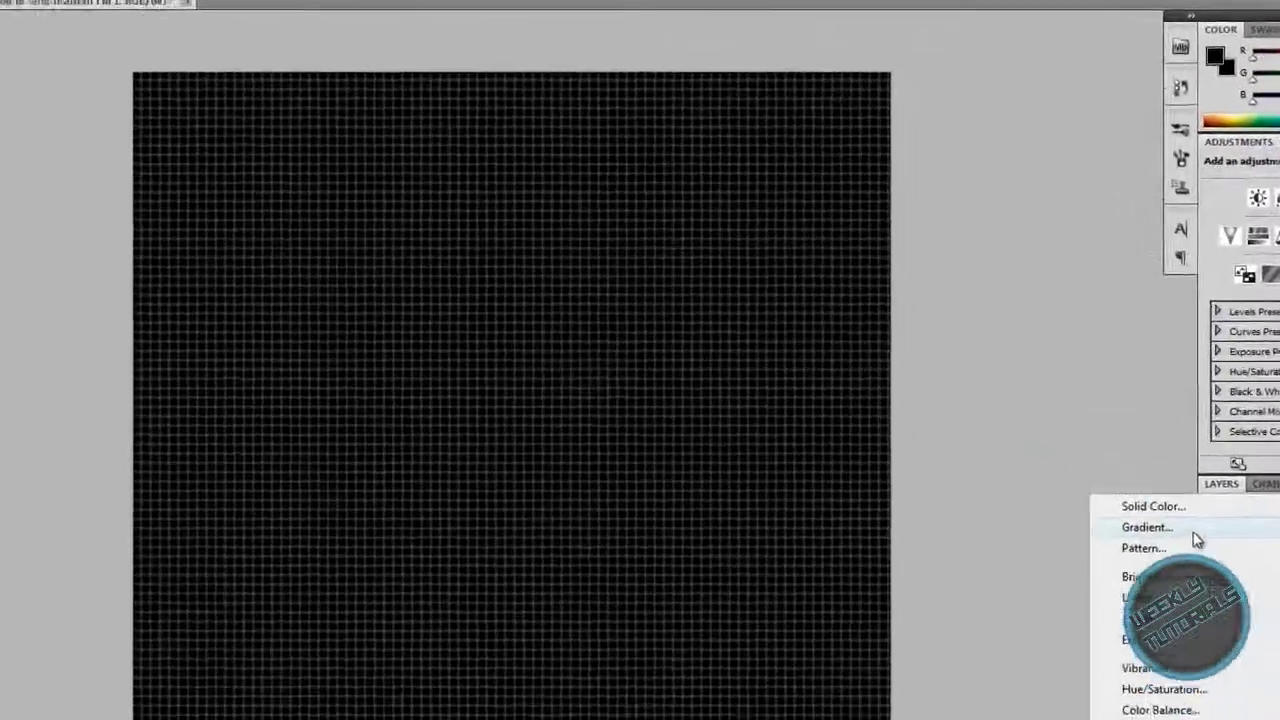
click(1090, 421)
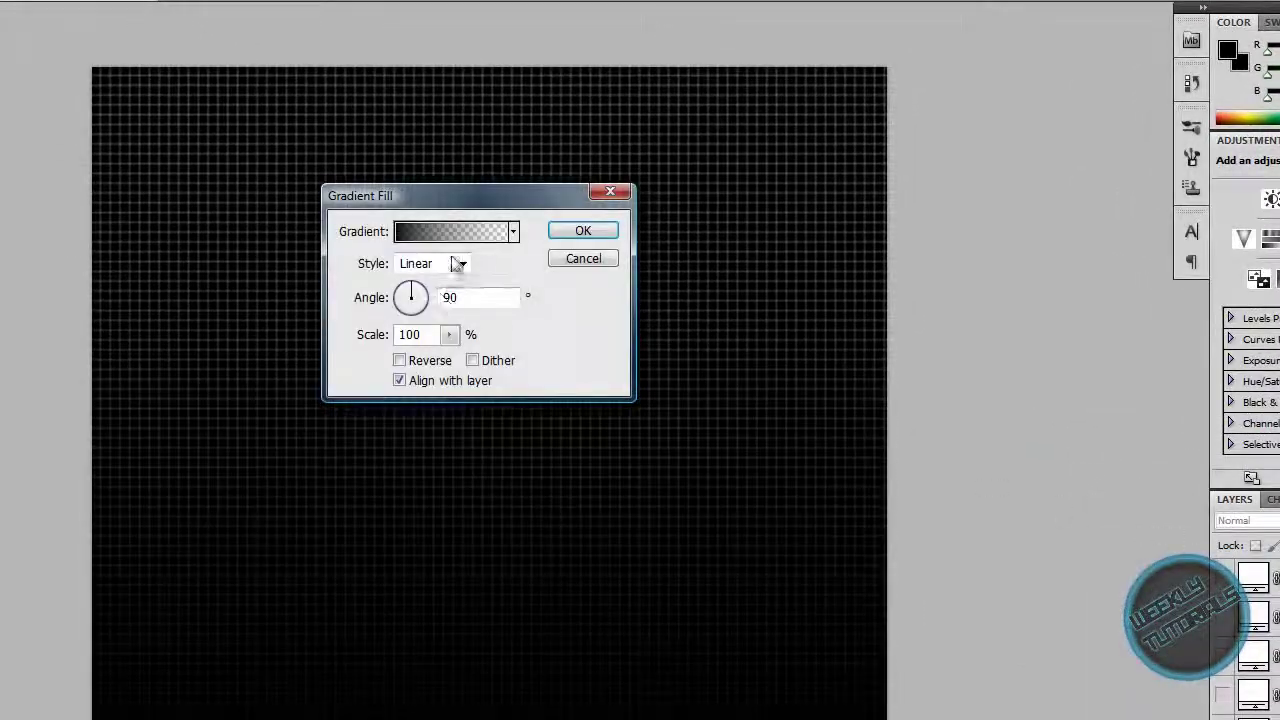
click(514, 232)
click(514, 232)
click(500, 232)
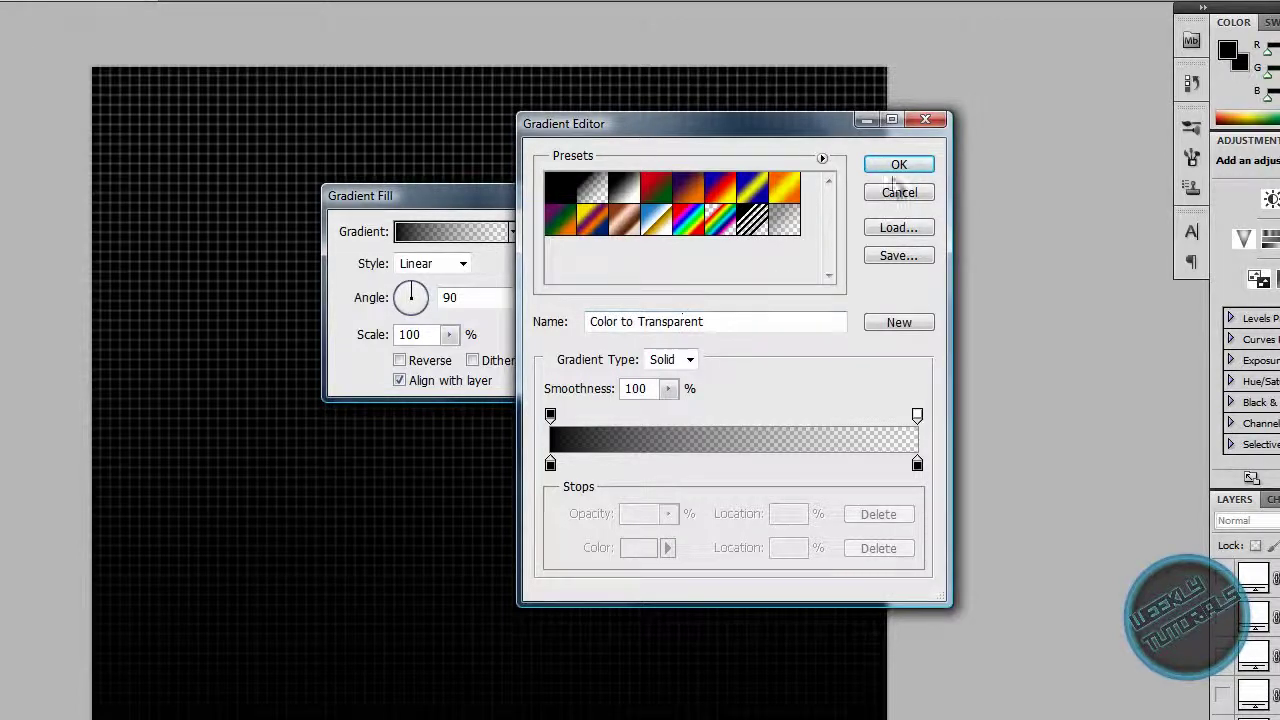
click(624, 200)
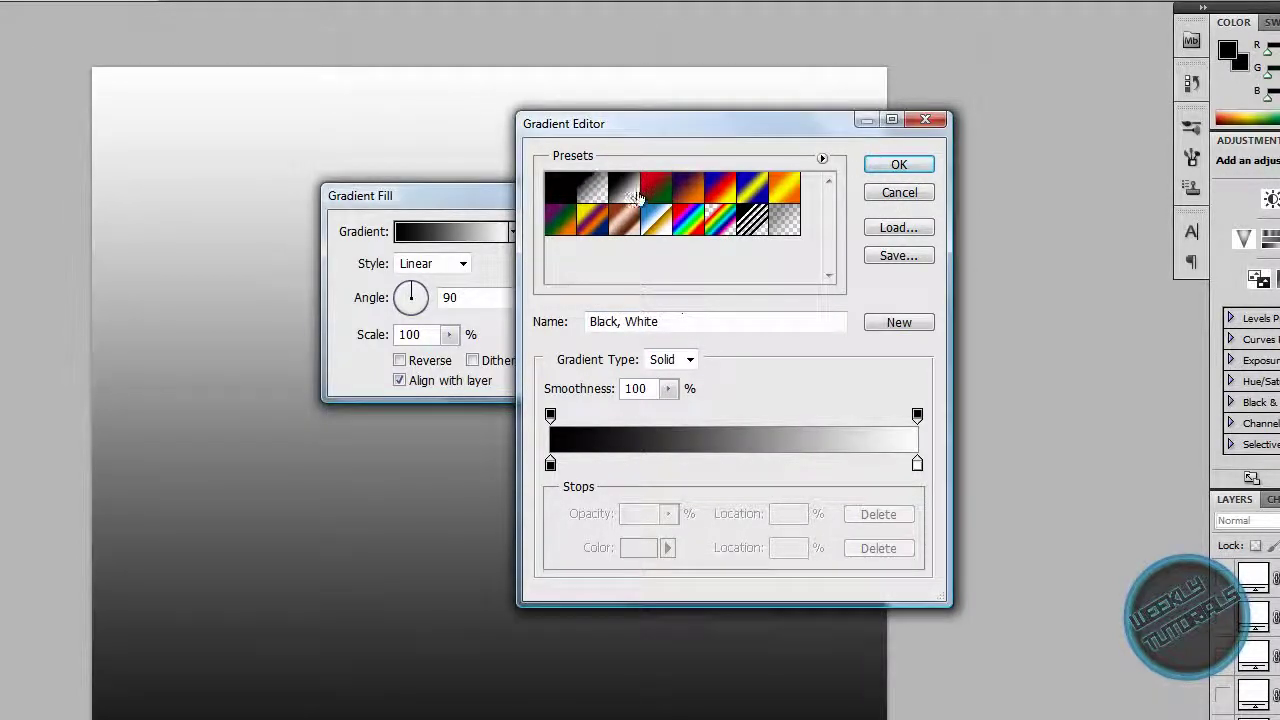
click(899, 165)
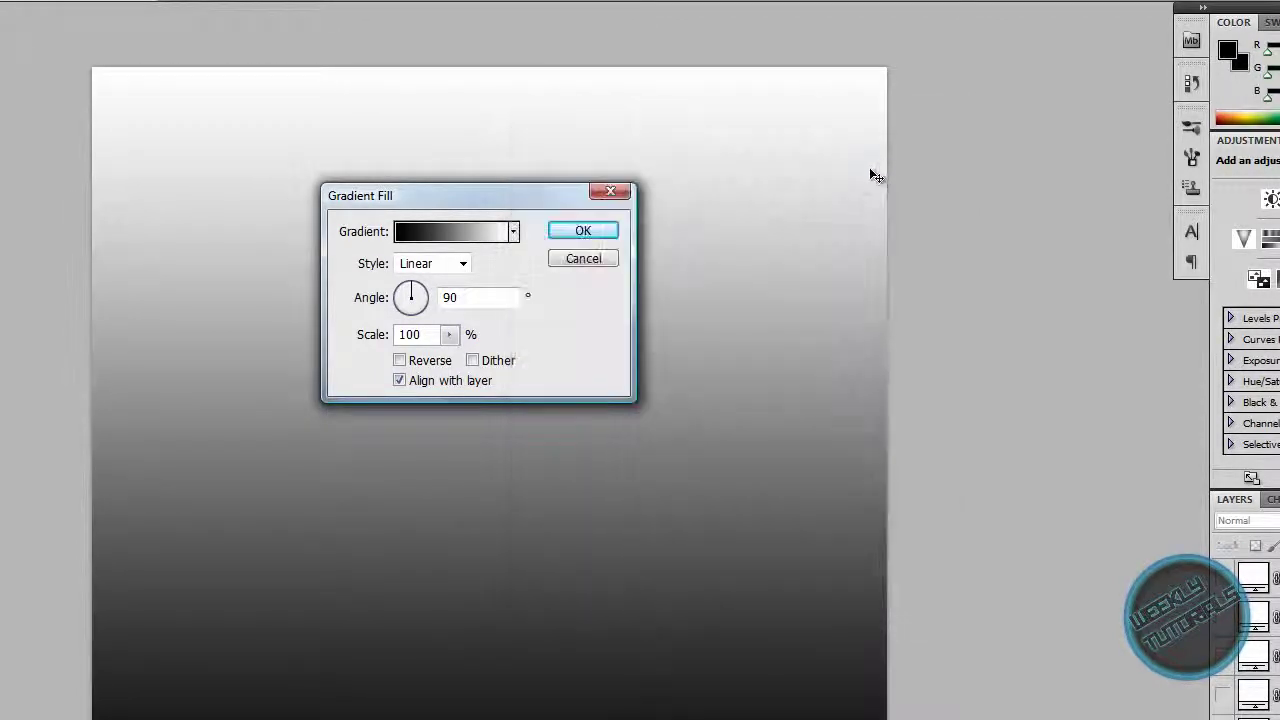
Reopen the Gradient Editor and select the gradient's white colour stop
click(514, 232)
click(514, 232)
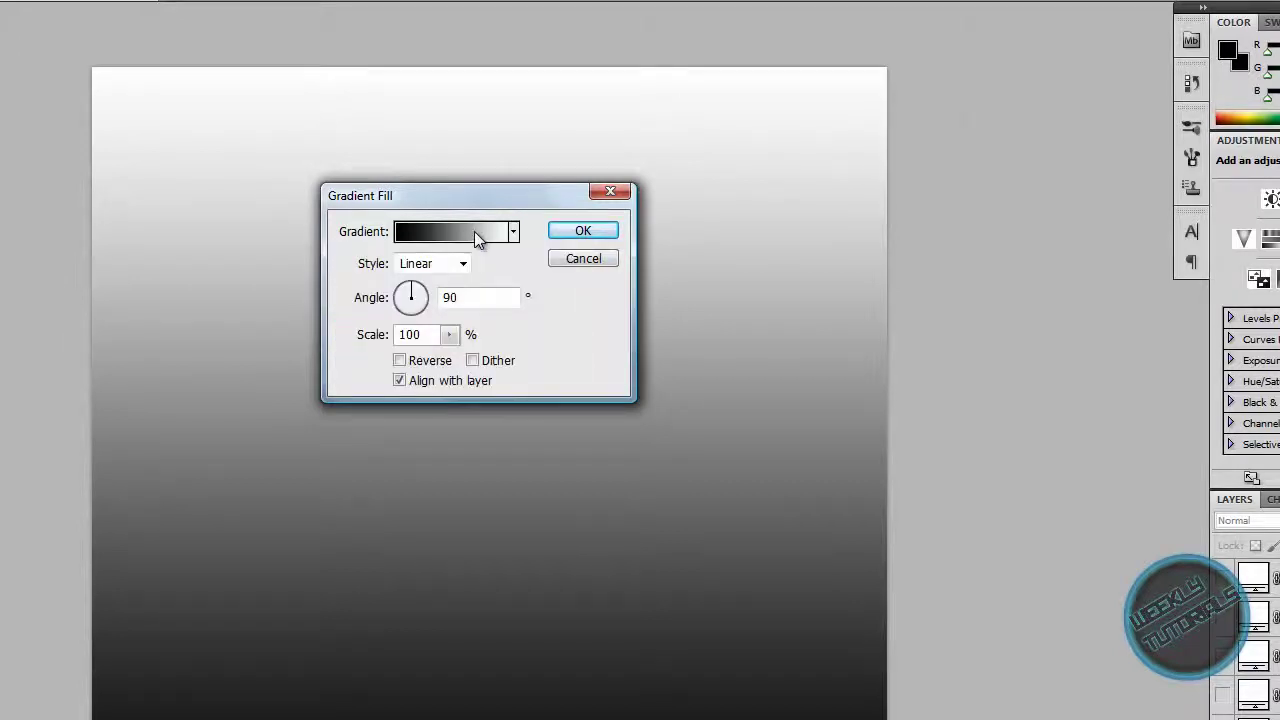
click(502, 231)
click(917, 465)
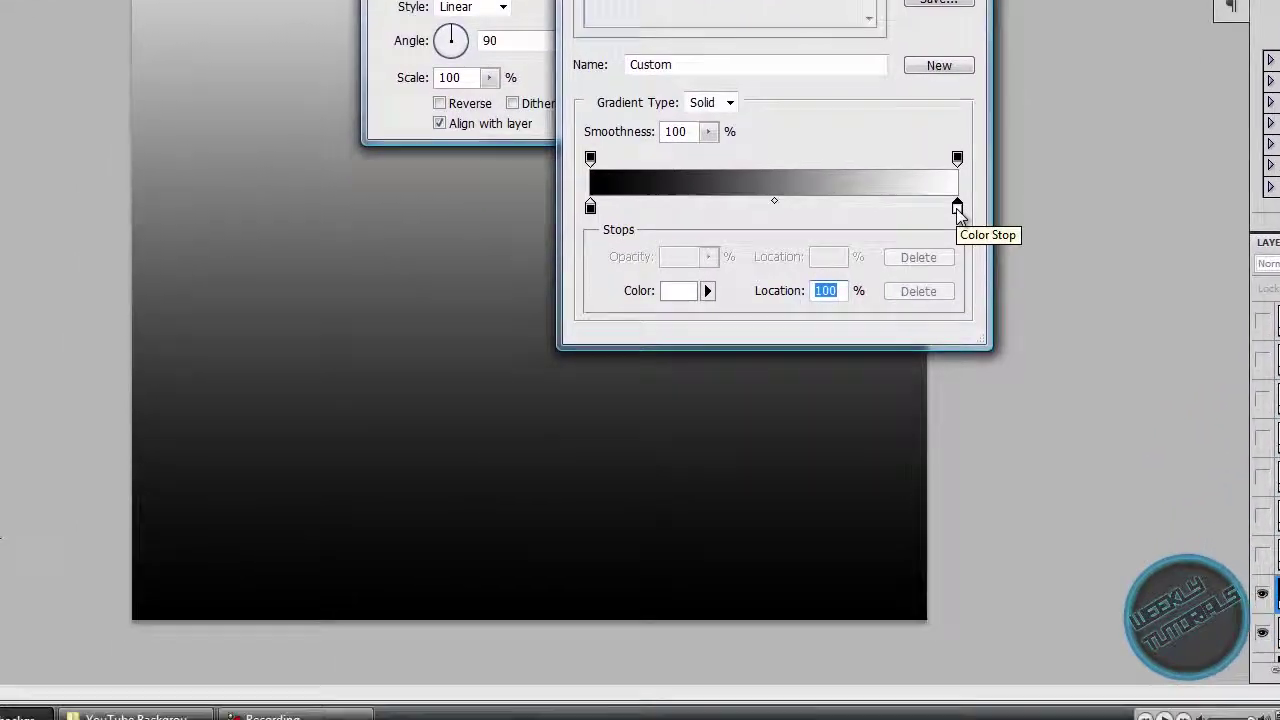
Change the gradient's white stop to bright blue #0076c9 (R 0) for a black-to-blue fade
double_click(917, 465)
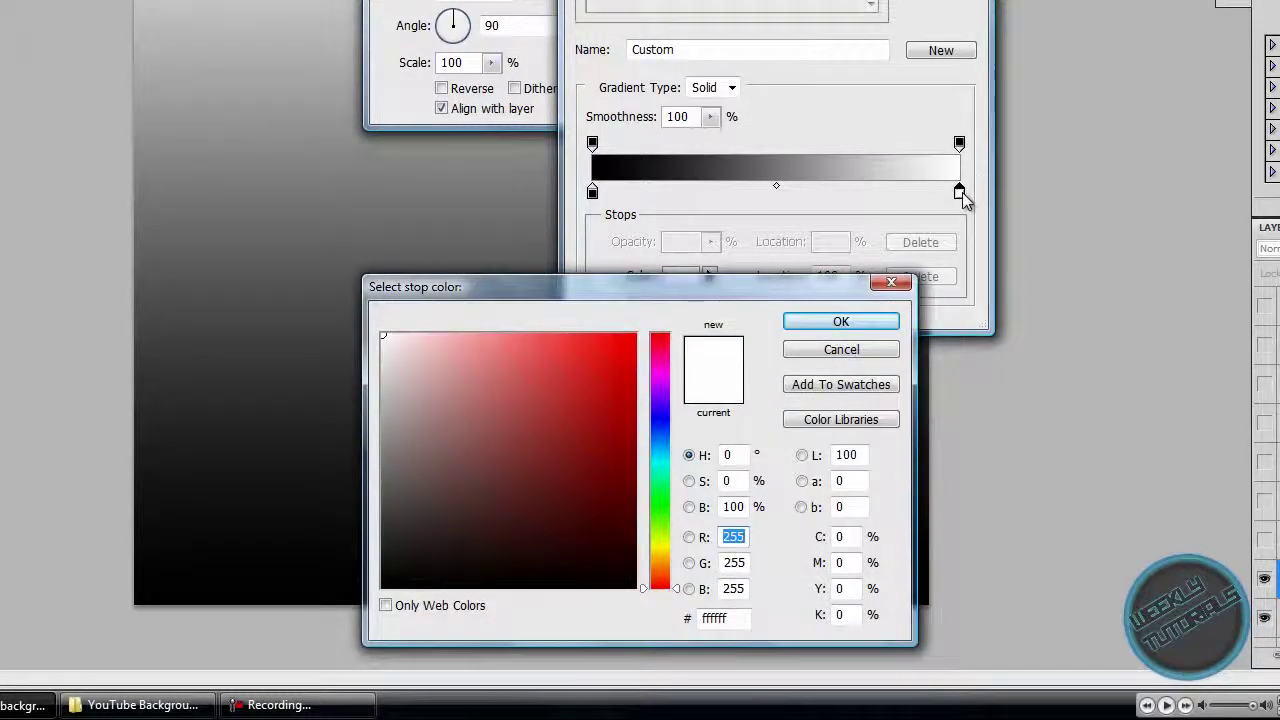
click(670, 433)
drag(670, 433, 603, 386)
click(634, 393)
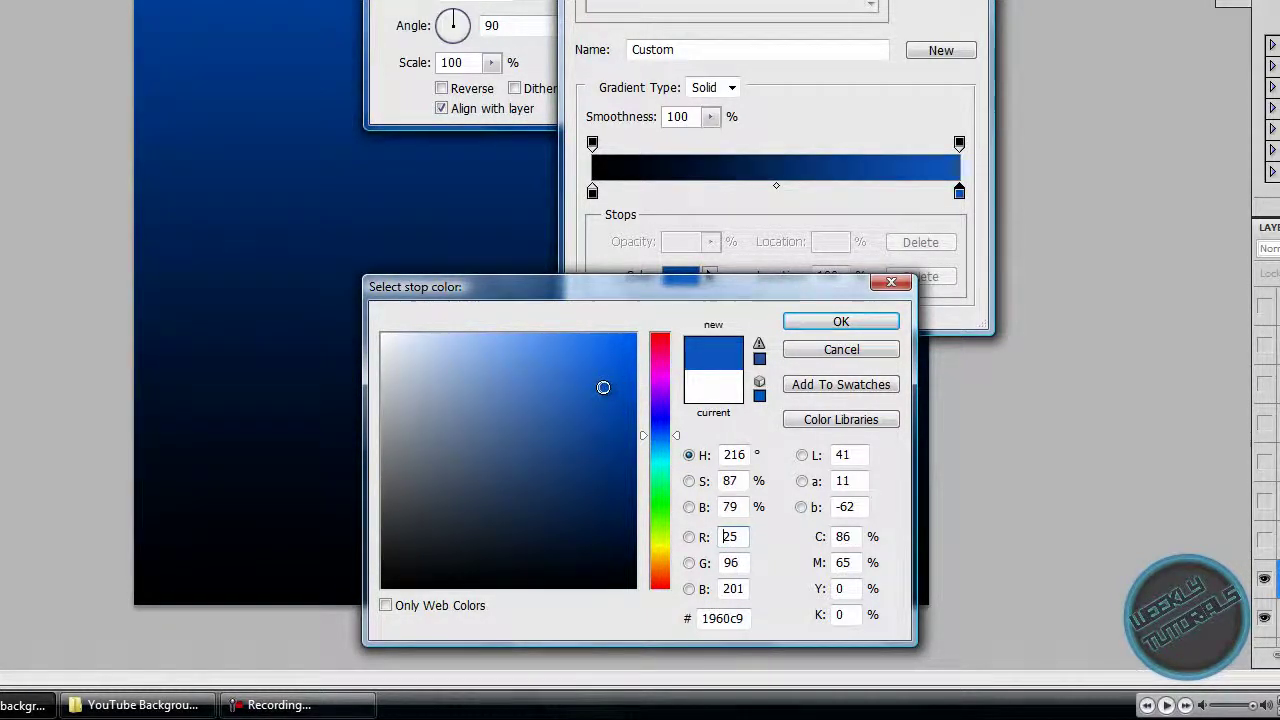
click(676, 443)
text(0)
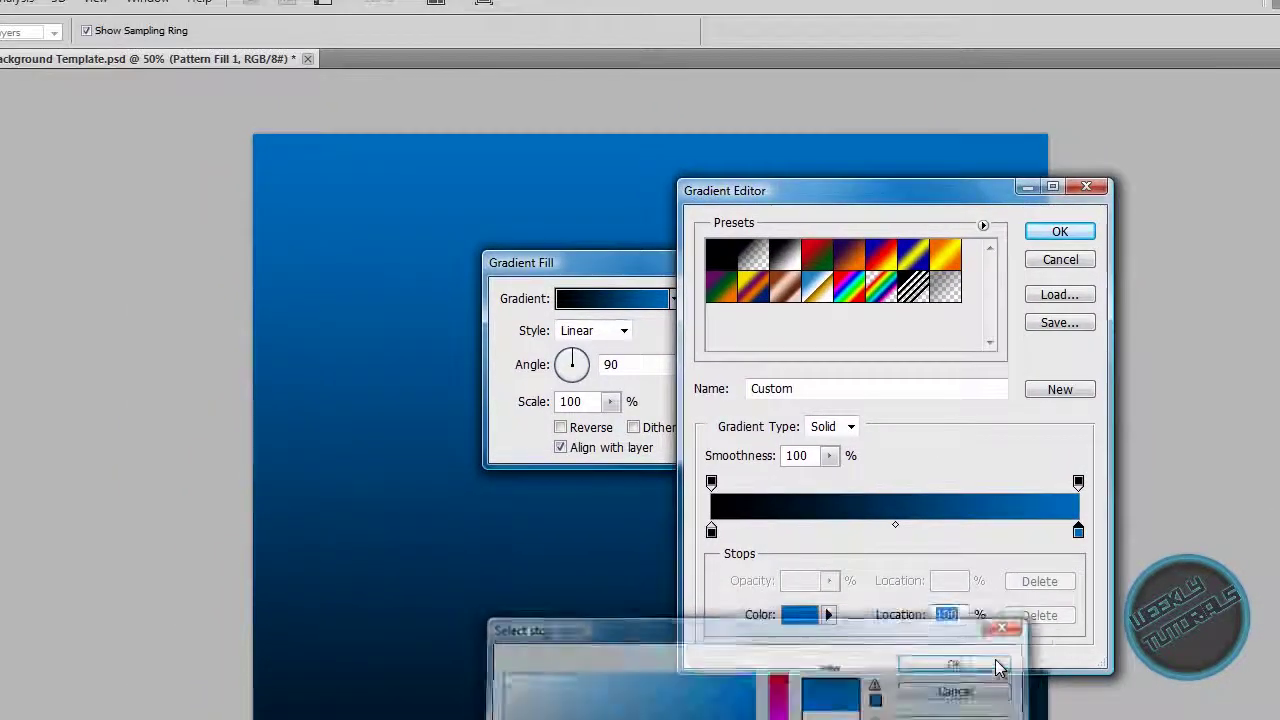
click(858, 350)
click(1062, 232)
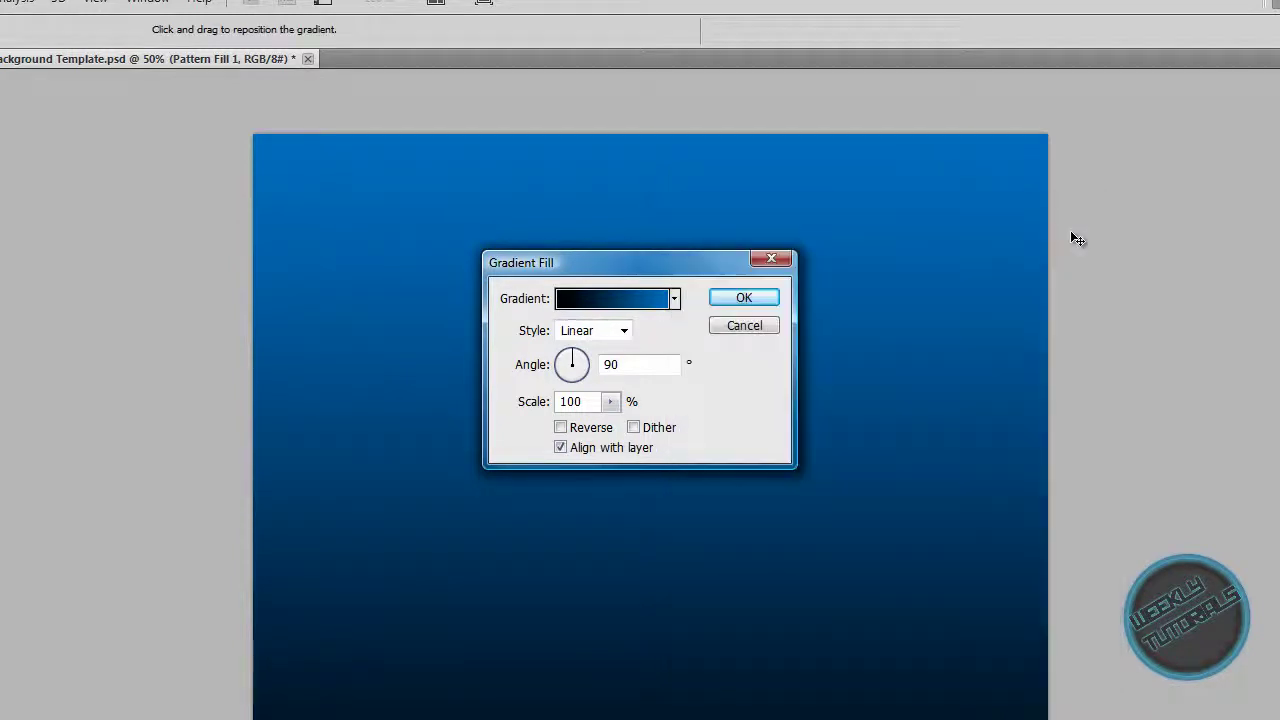
Make the gradient a reversed radial, move its centre up near the top, and scale it to 124%
click(622, 332)
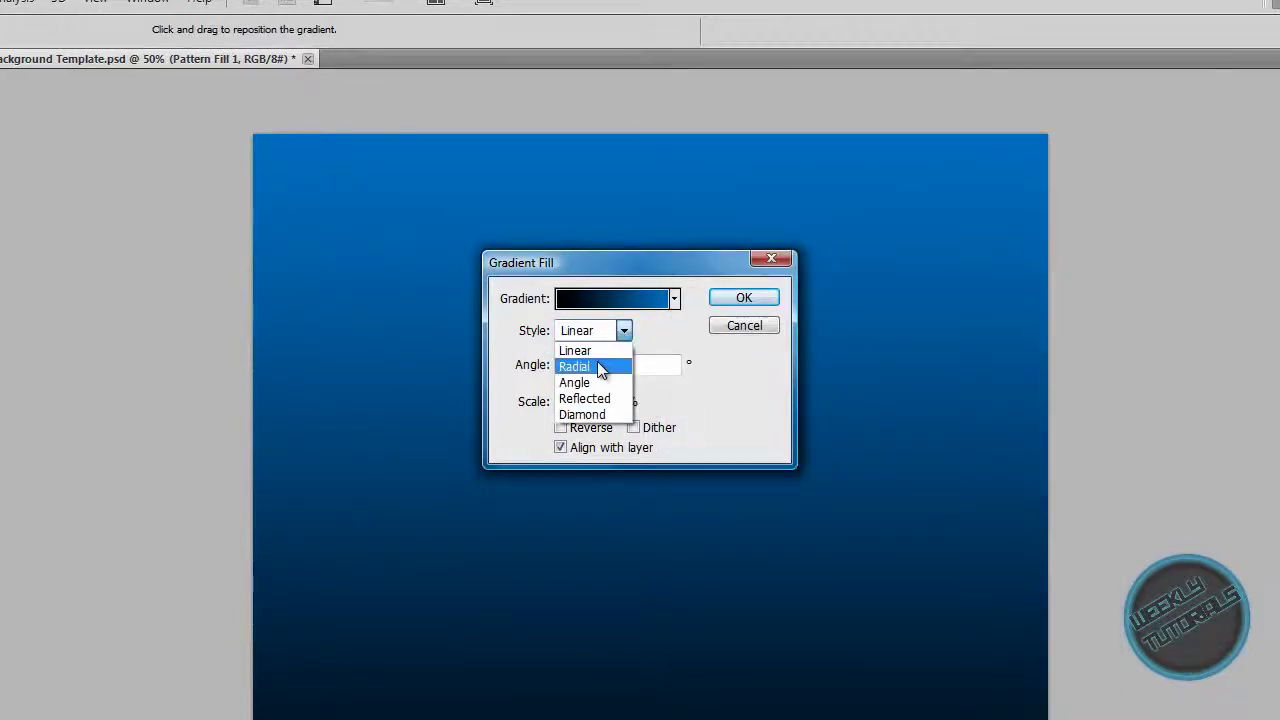
click(601, 368)
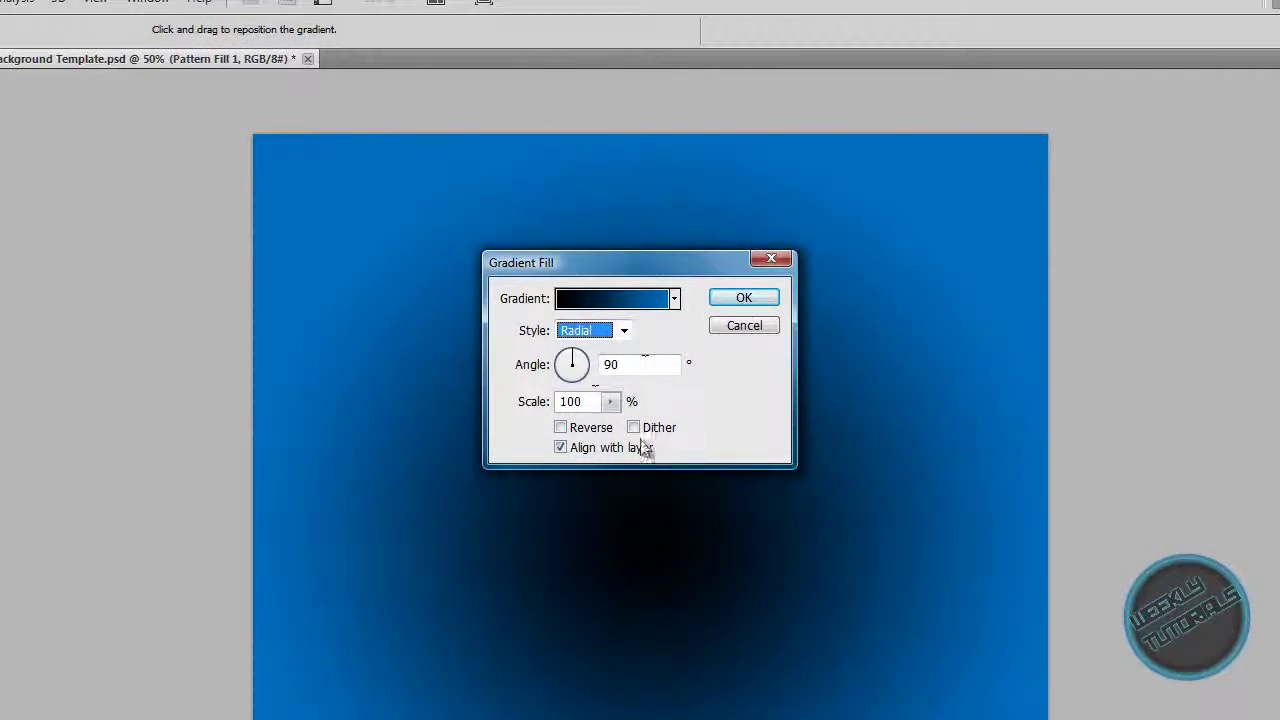
click(563, 429)
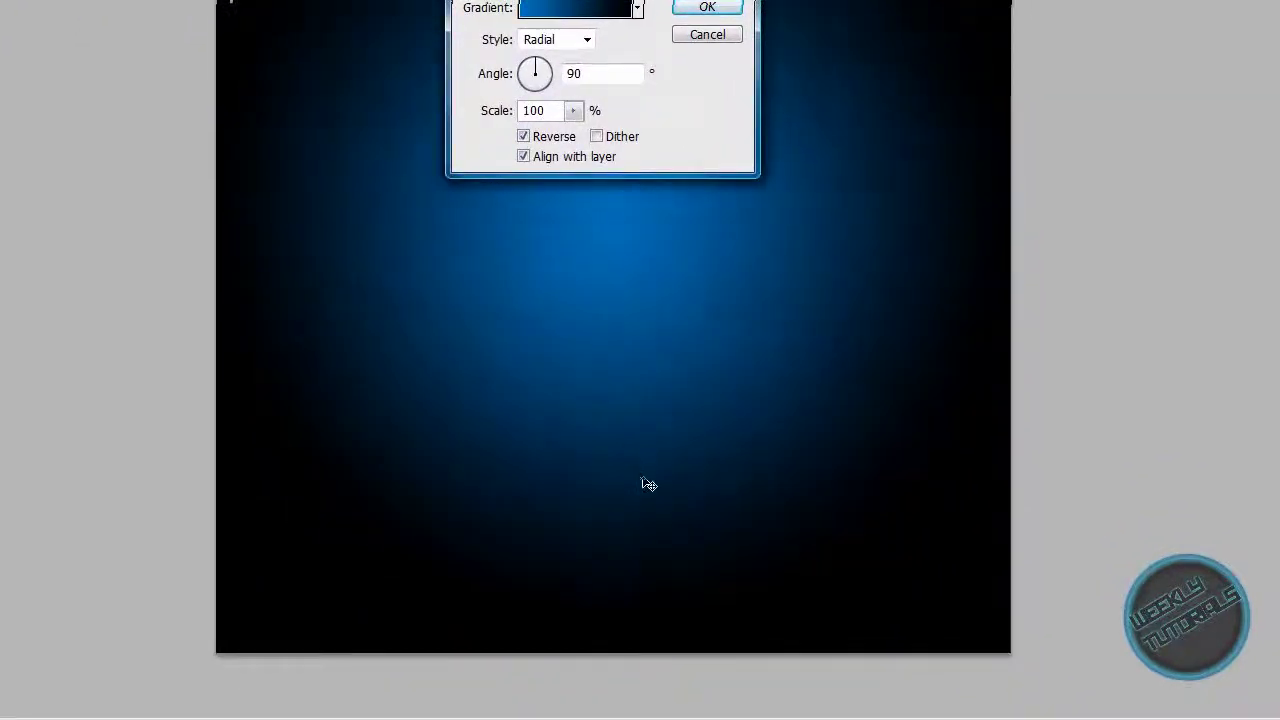
drag(640, 481, 631, 252)
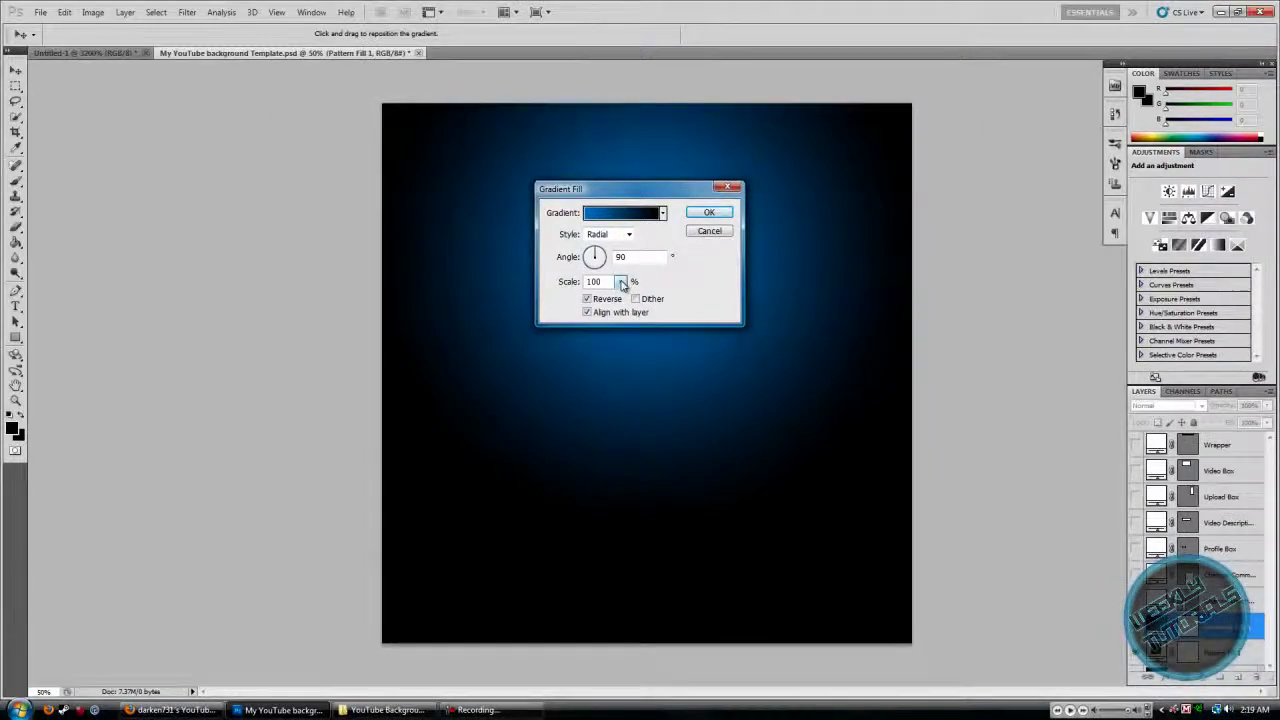
click(577, 125)
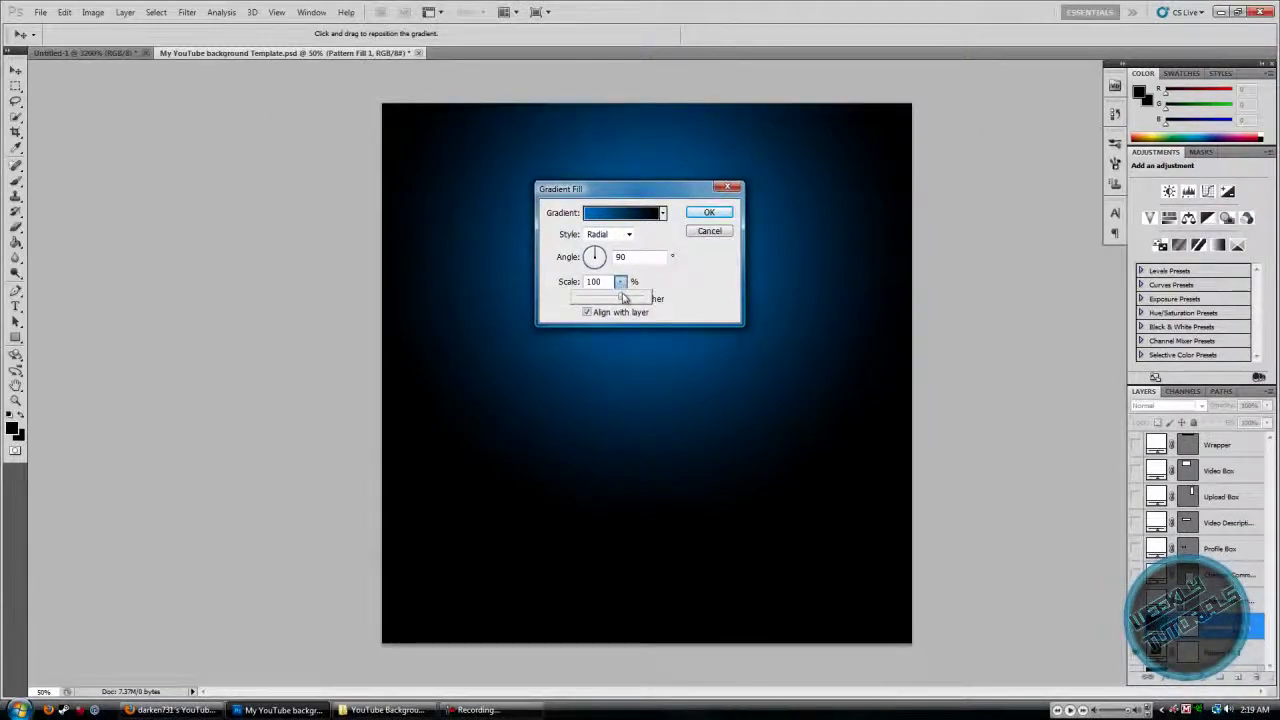
drag(627, 300, 633, 300)
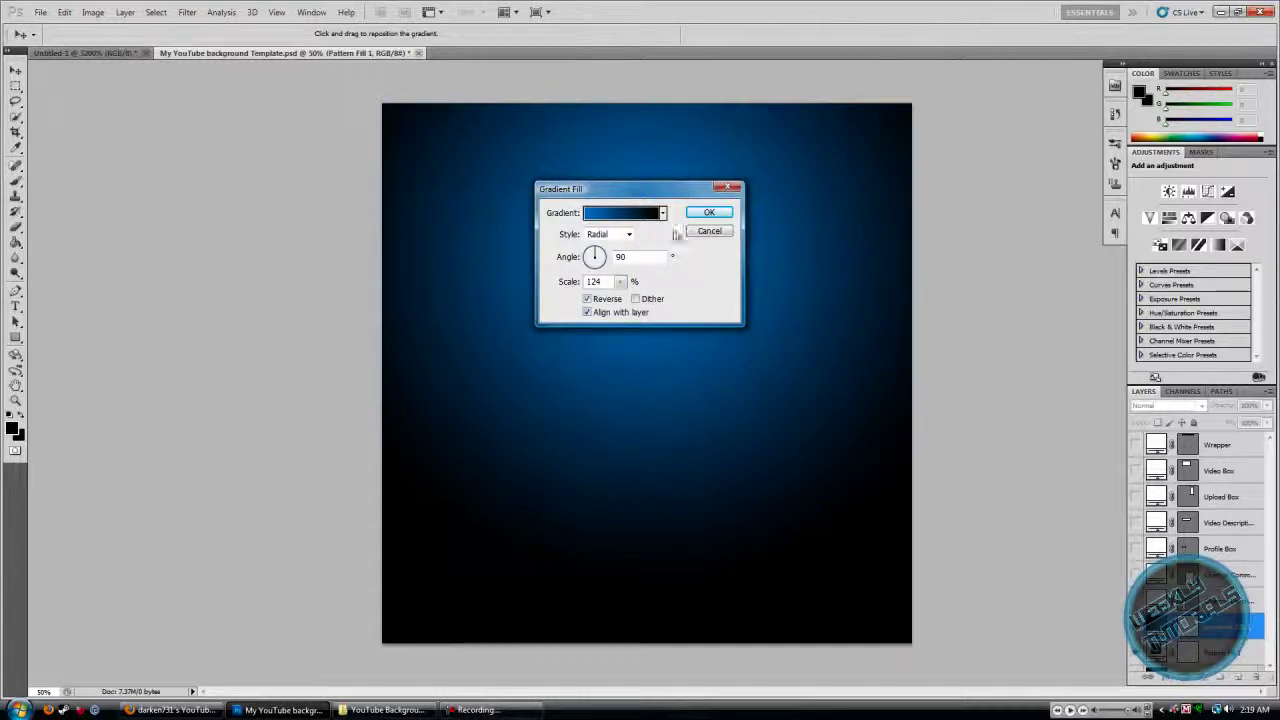
click(709, 213)
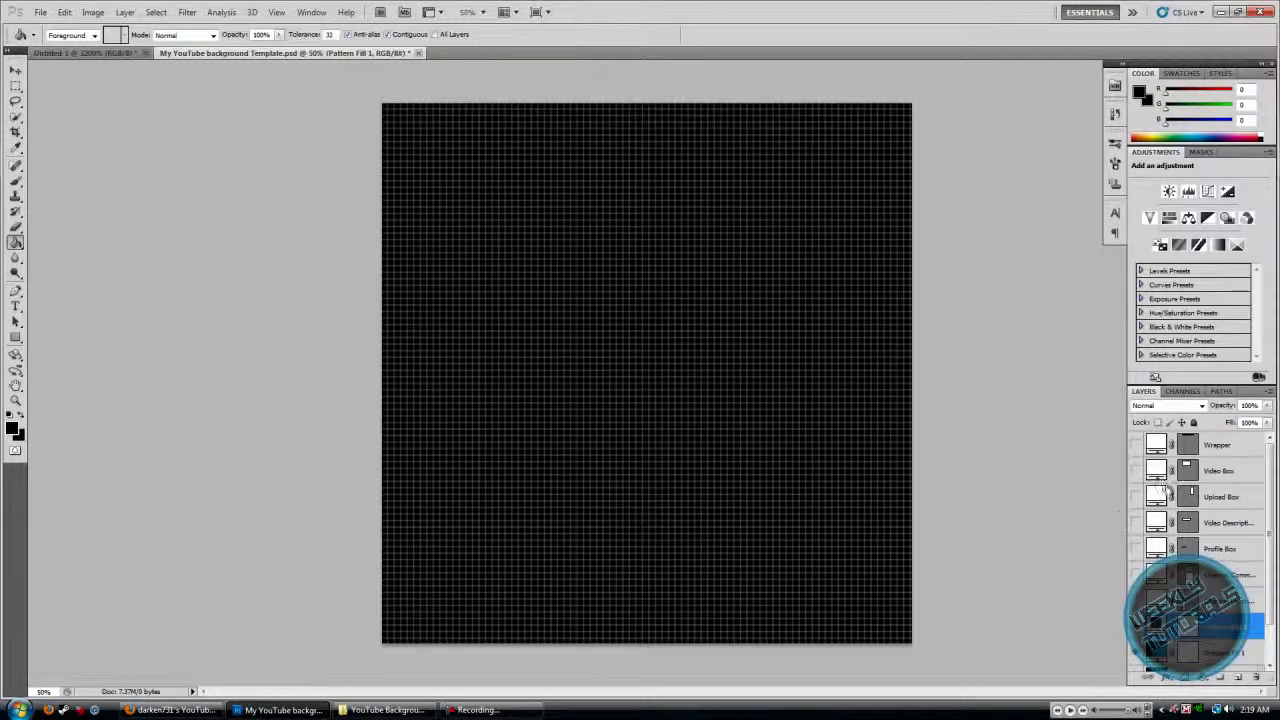
Lower Pattern Fill 1's opacity to preview the gradient, then return it to 100%
click(1267, 406)
drag(1256, 424, 1230, 424)
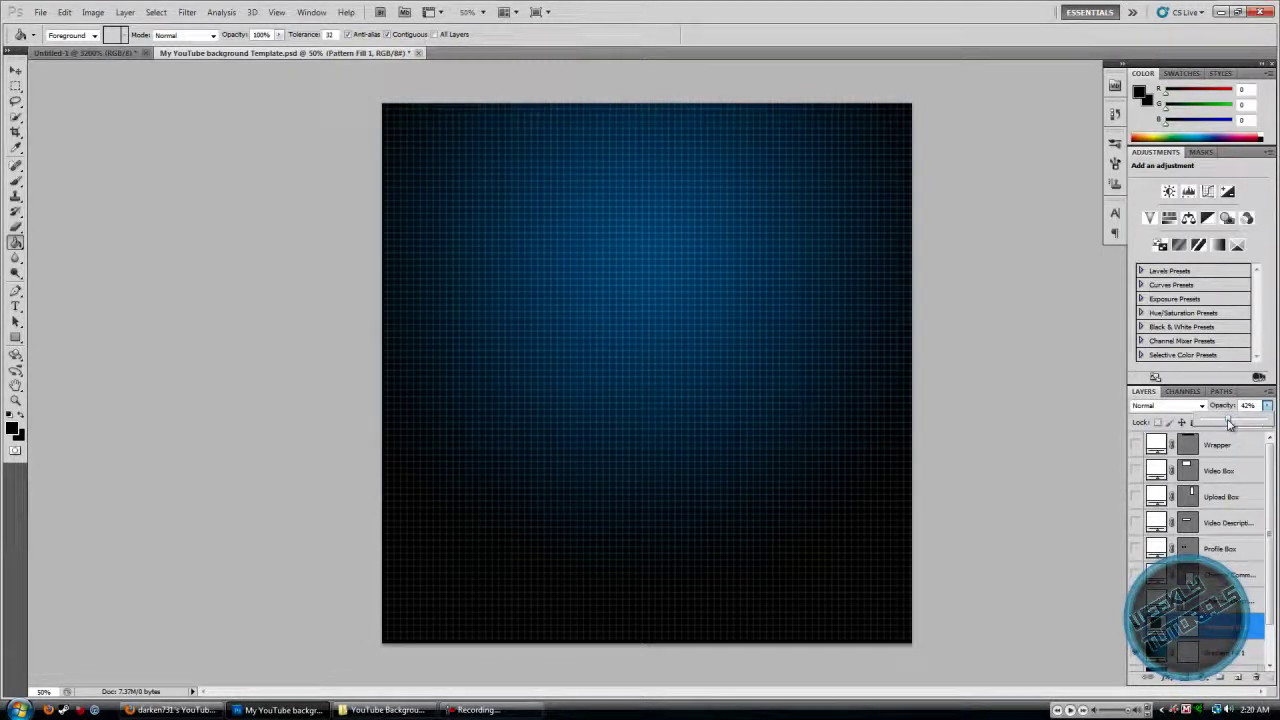
drag(1230, 424, 1266, 424)
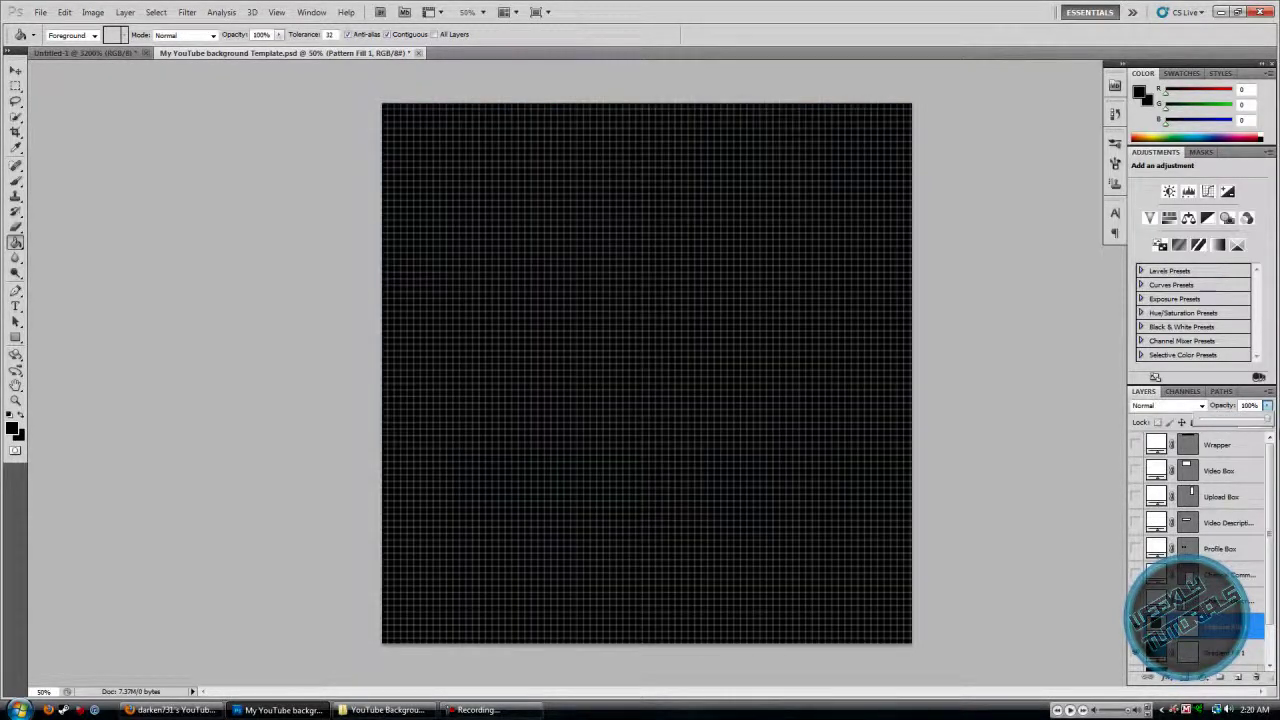
Preview Hard Light, Linear Burn, Color Burn and Darker Color blend modes on the grid layer
click(1266, 411)
click(1201, 406)
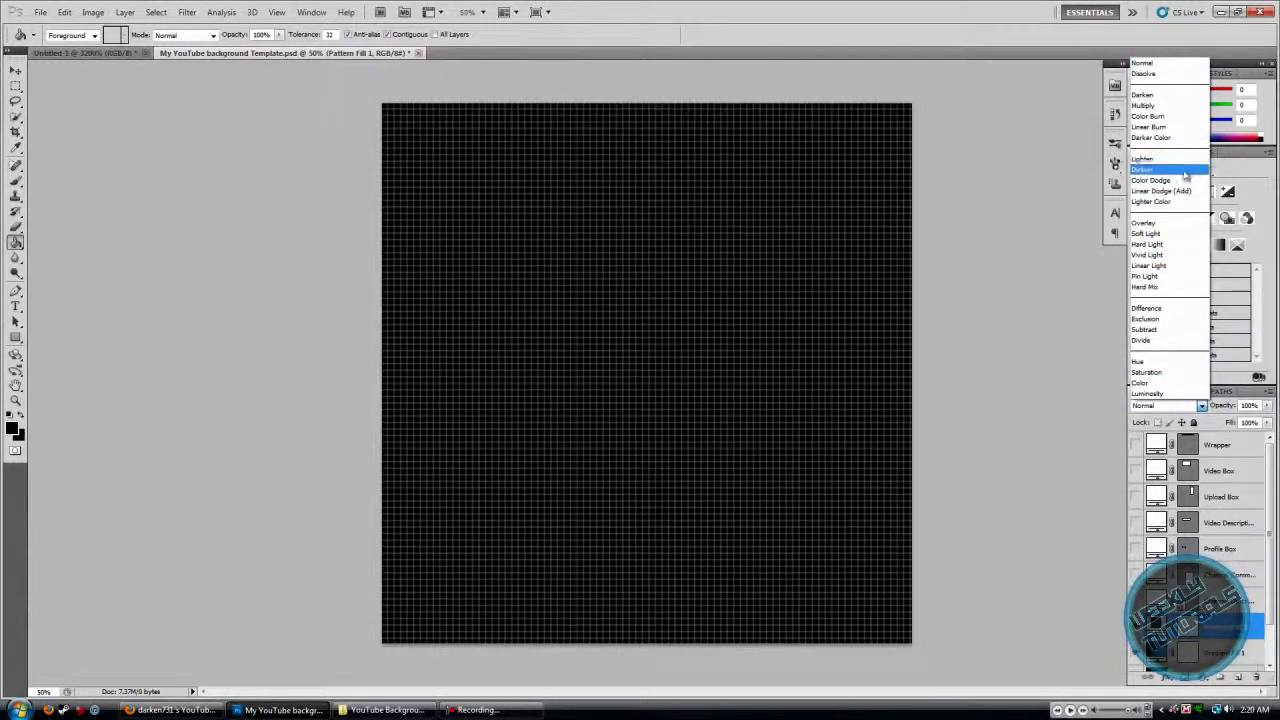
click(1185, 245)
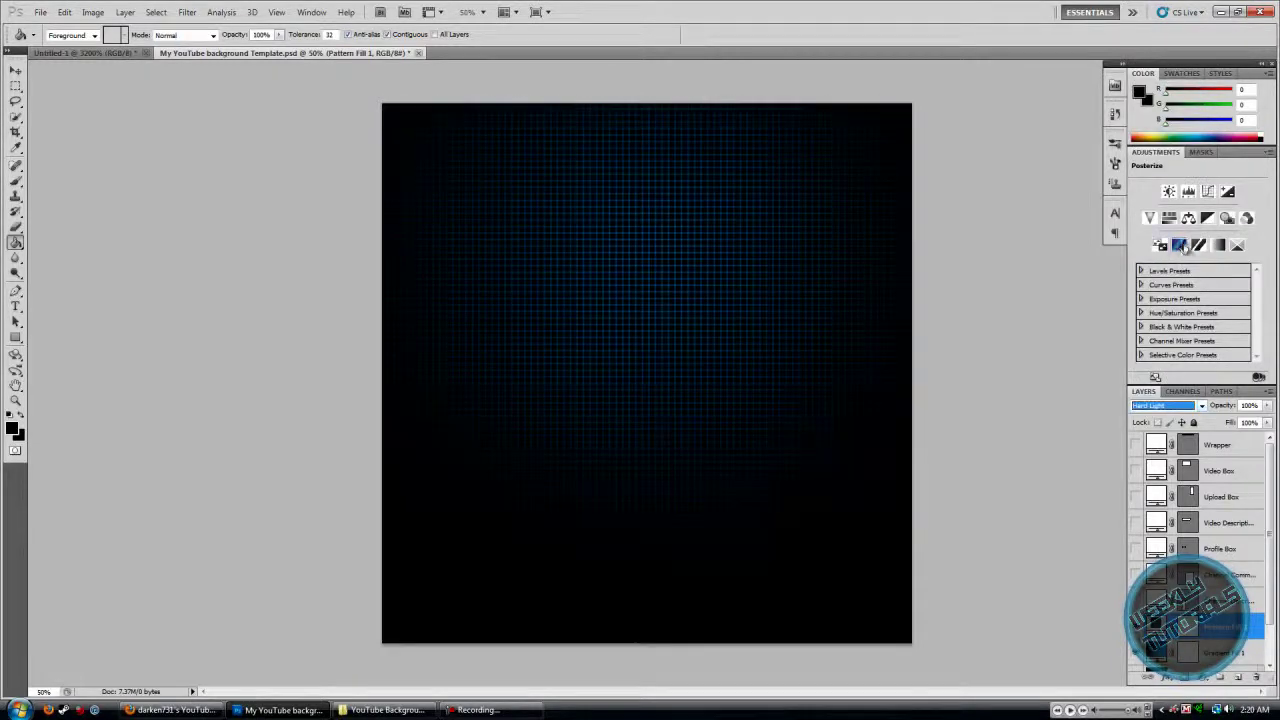
click(1192, 402)
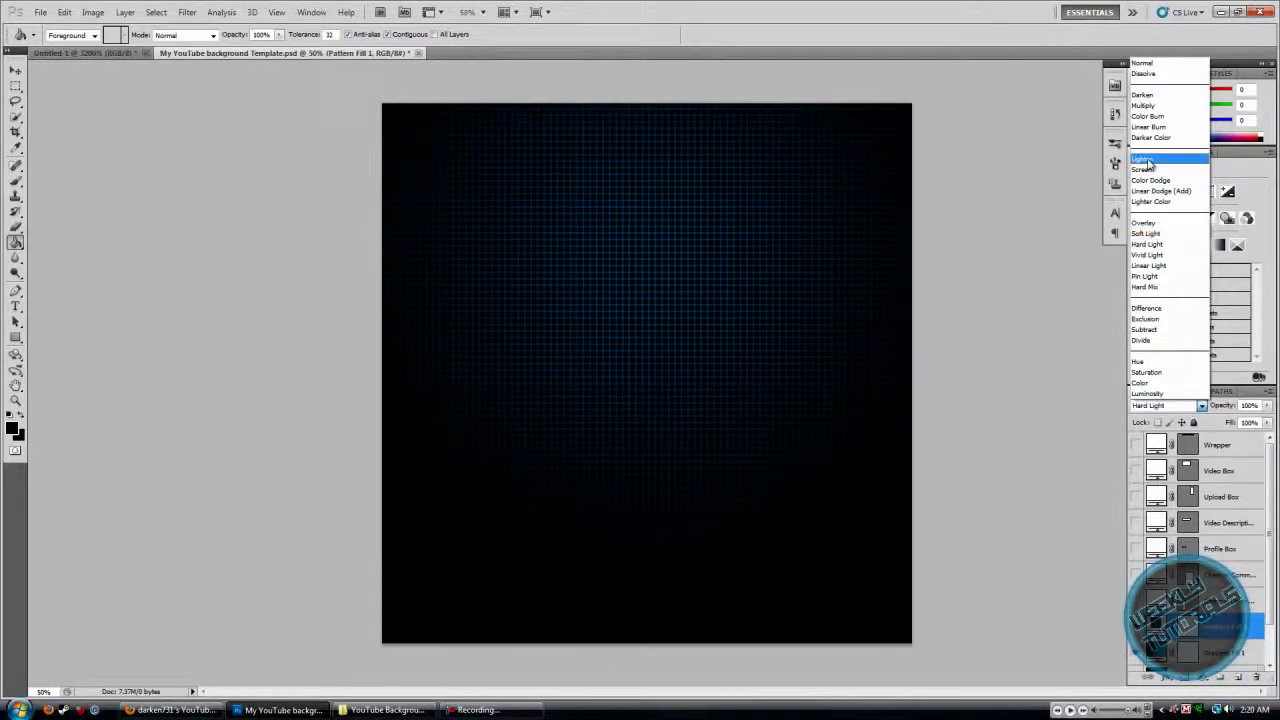
click(1176, 128)
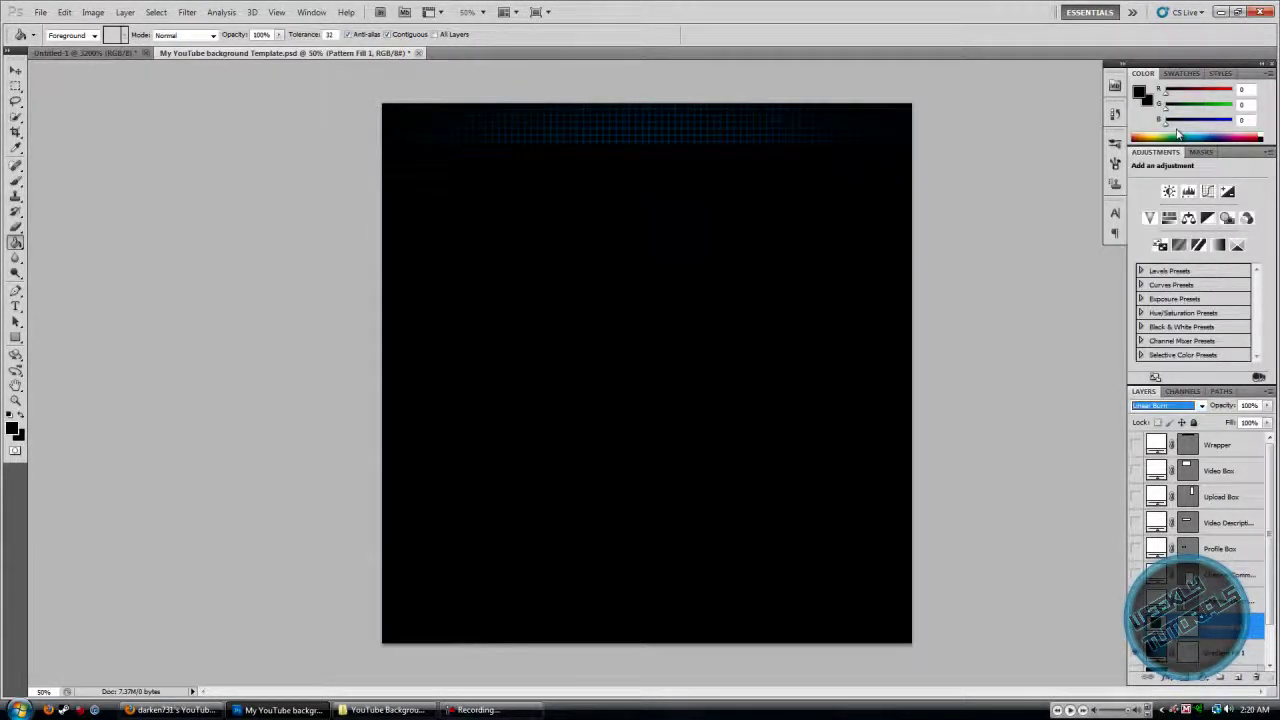
click(1194, 405)
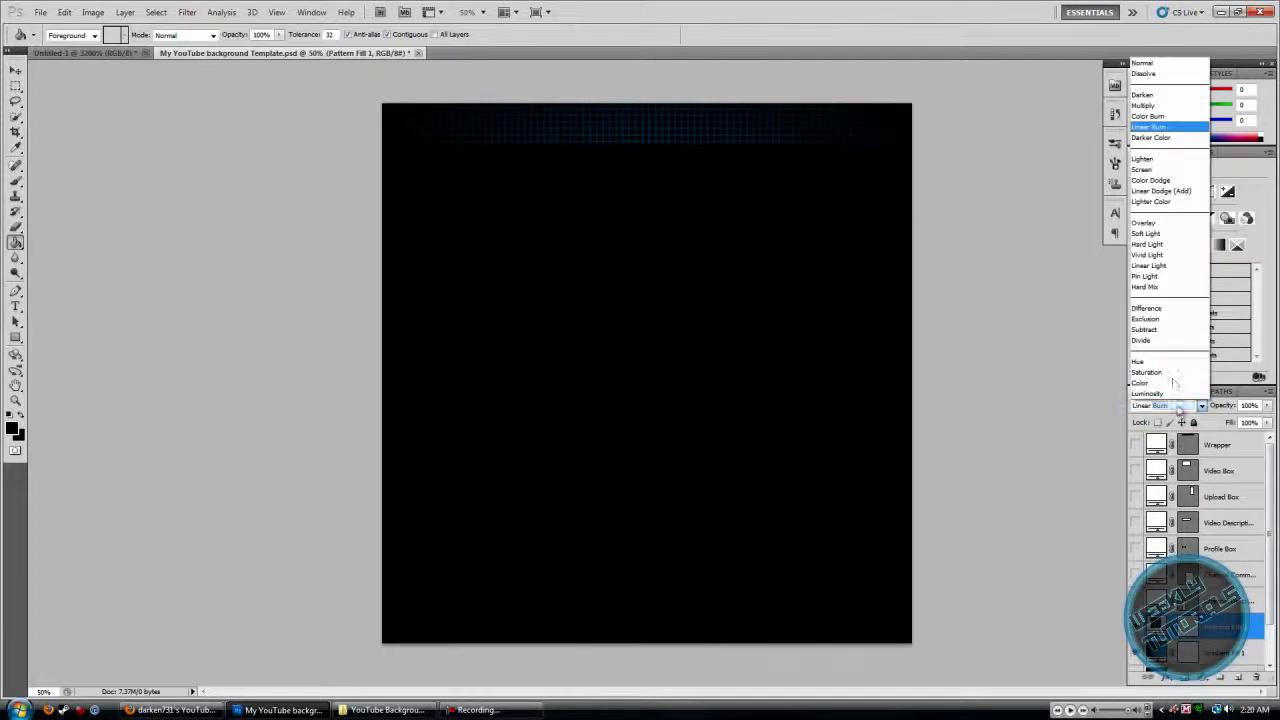
click(1165, 116)
click(1162, 405)
click(1176, 138)
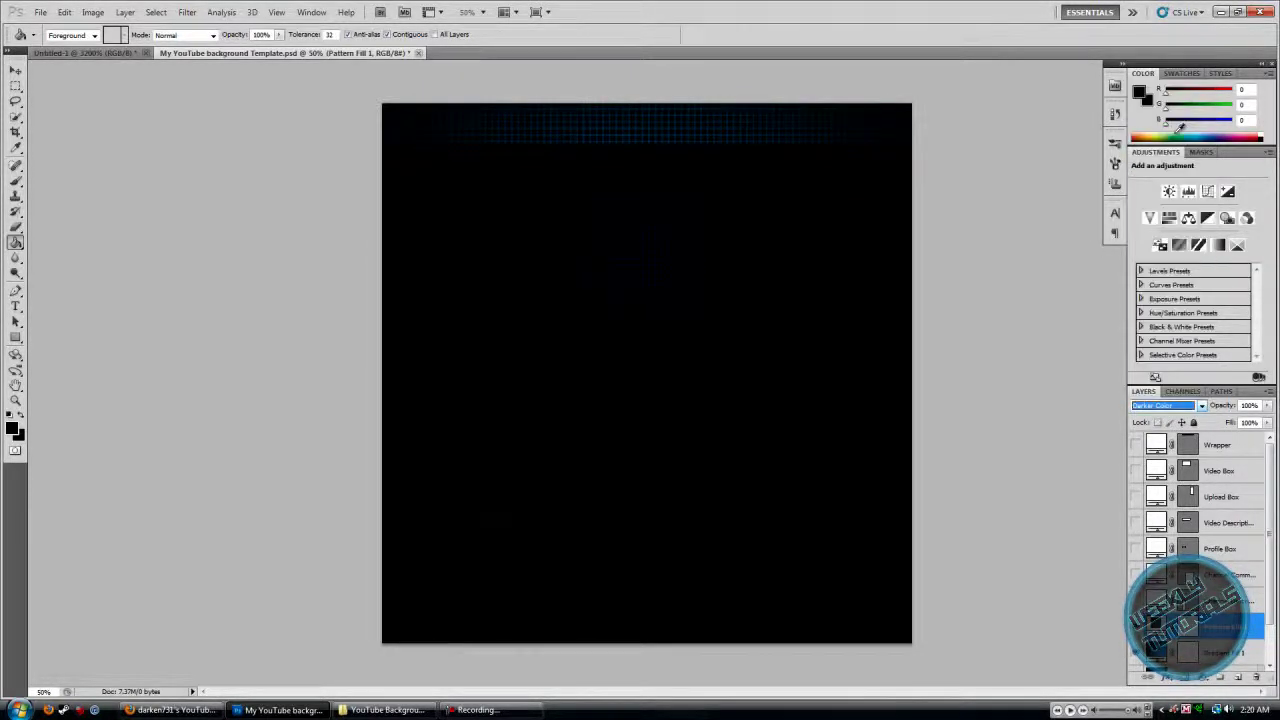
Compare Color Dodge and Linear Dodge (Add), then settle on Soft Light for the grid layer
click(1174, 405)
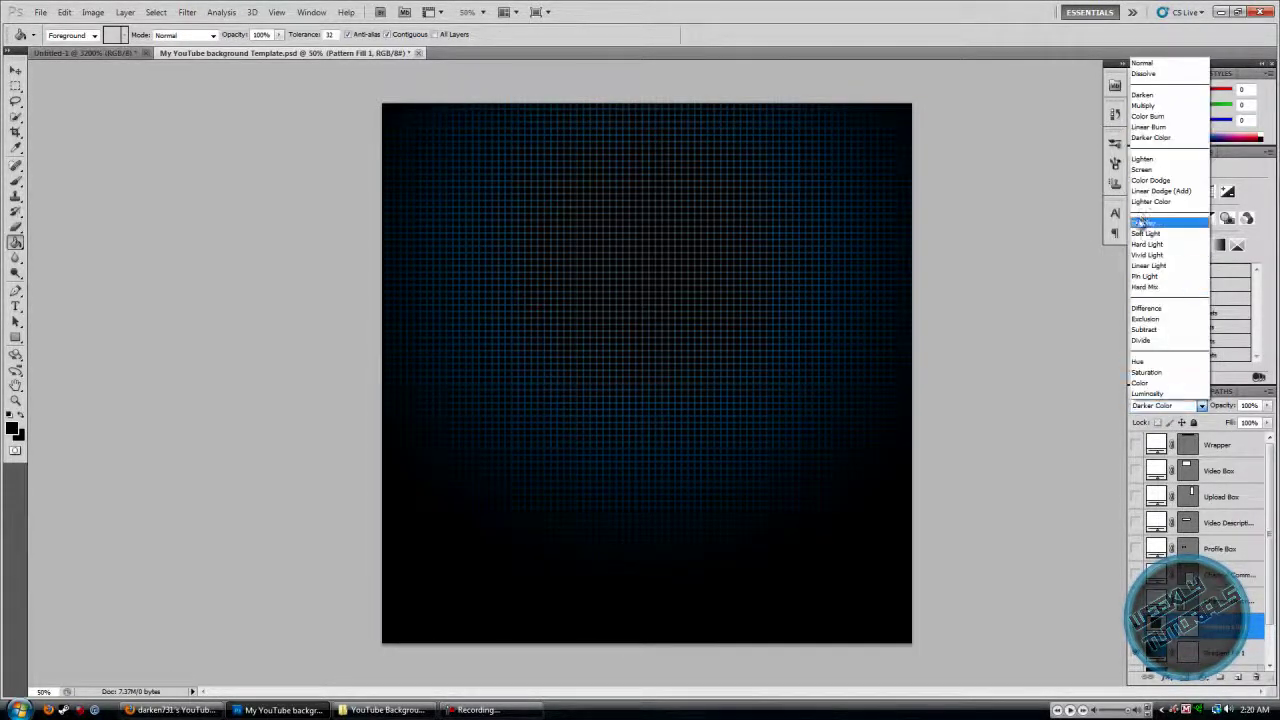
click(1150, 180)
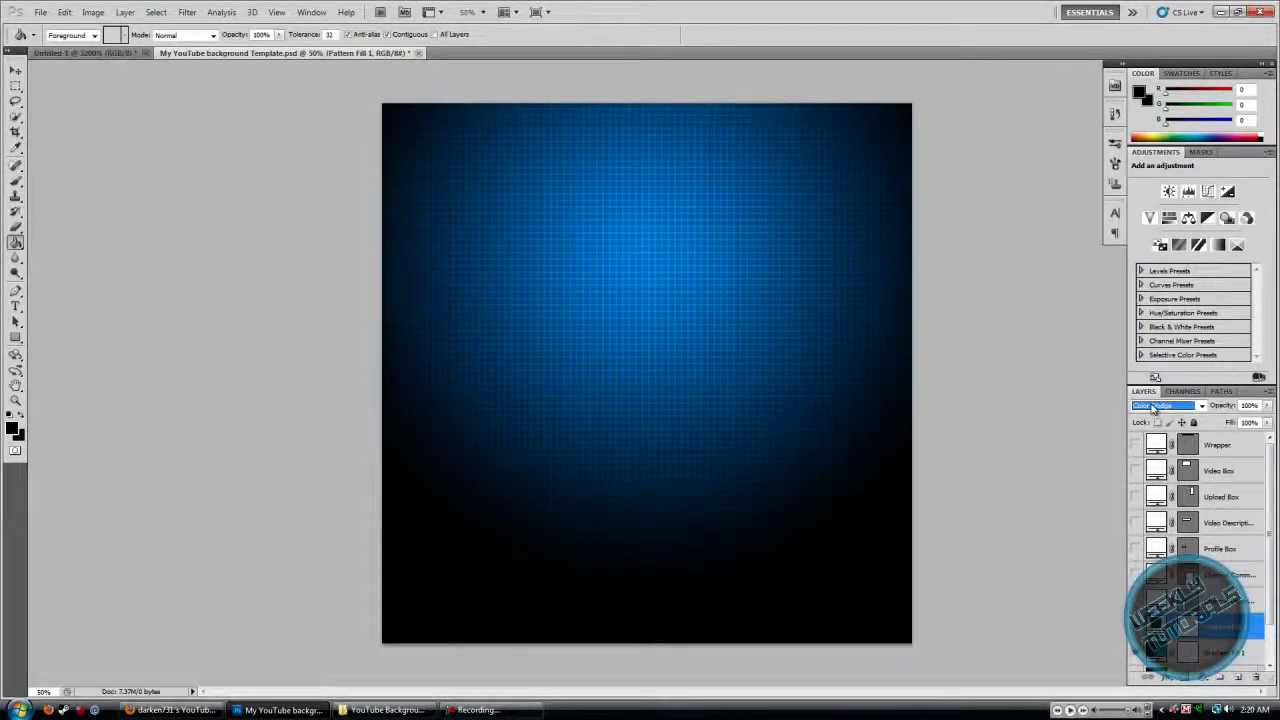
click(1153, 408)
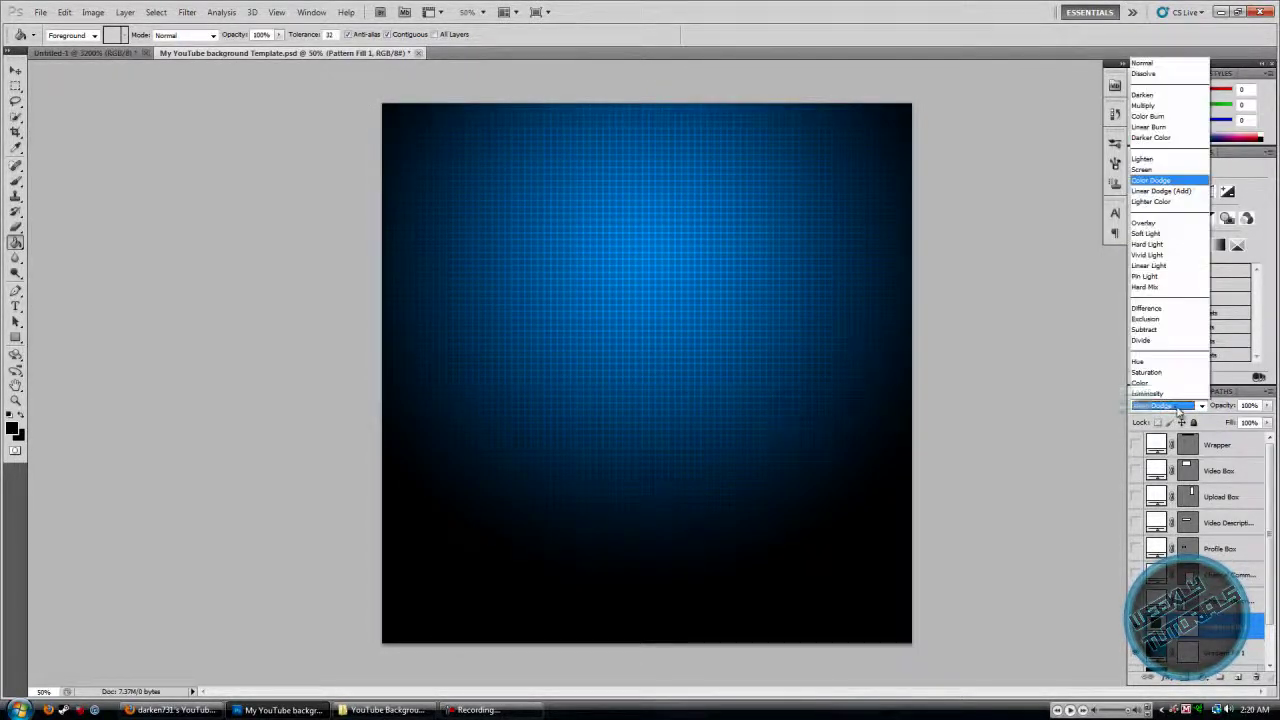
click(1182, 181)
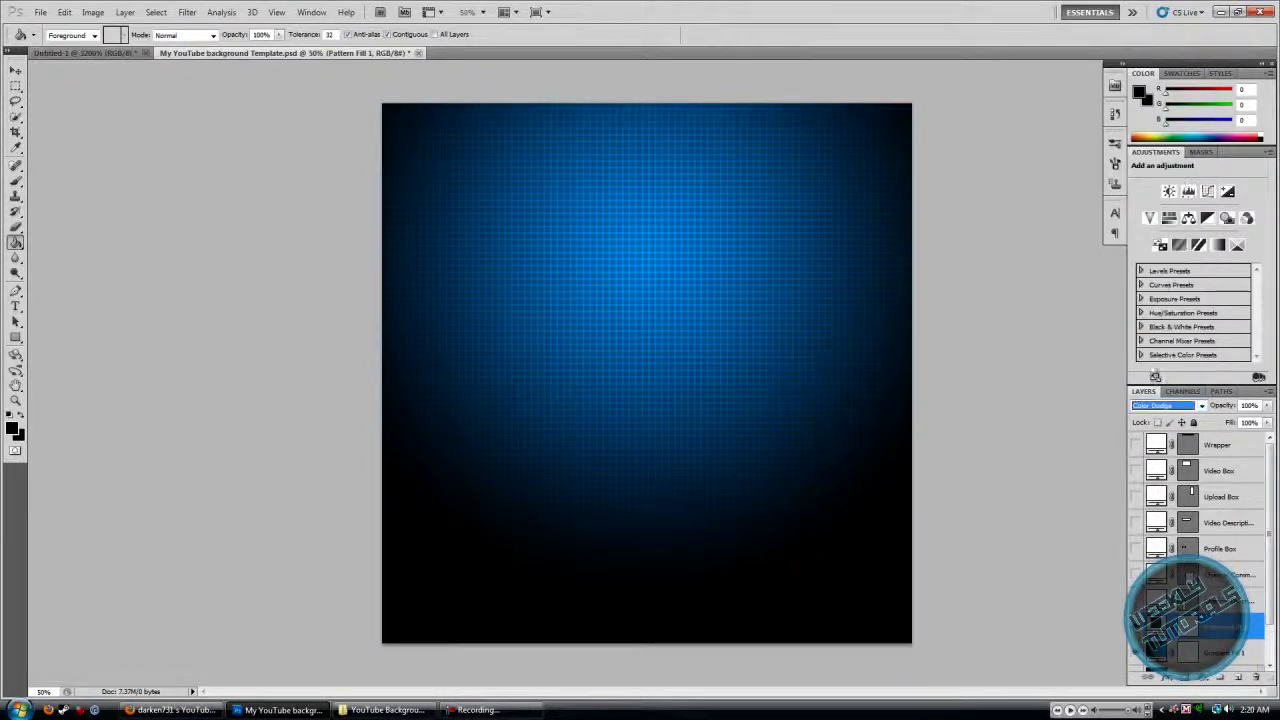
click(1160, 405)
click(1150, 197)
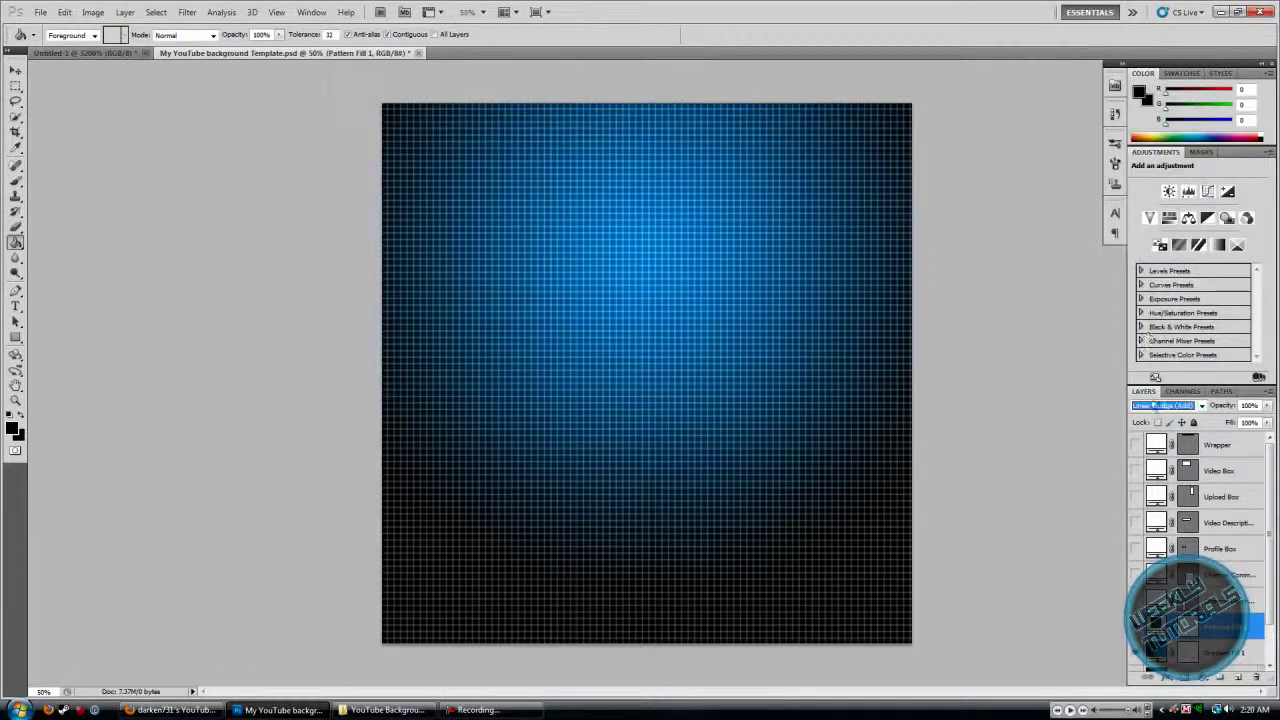
click(1155, 407)
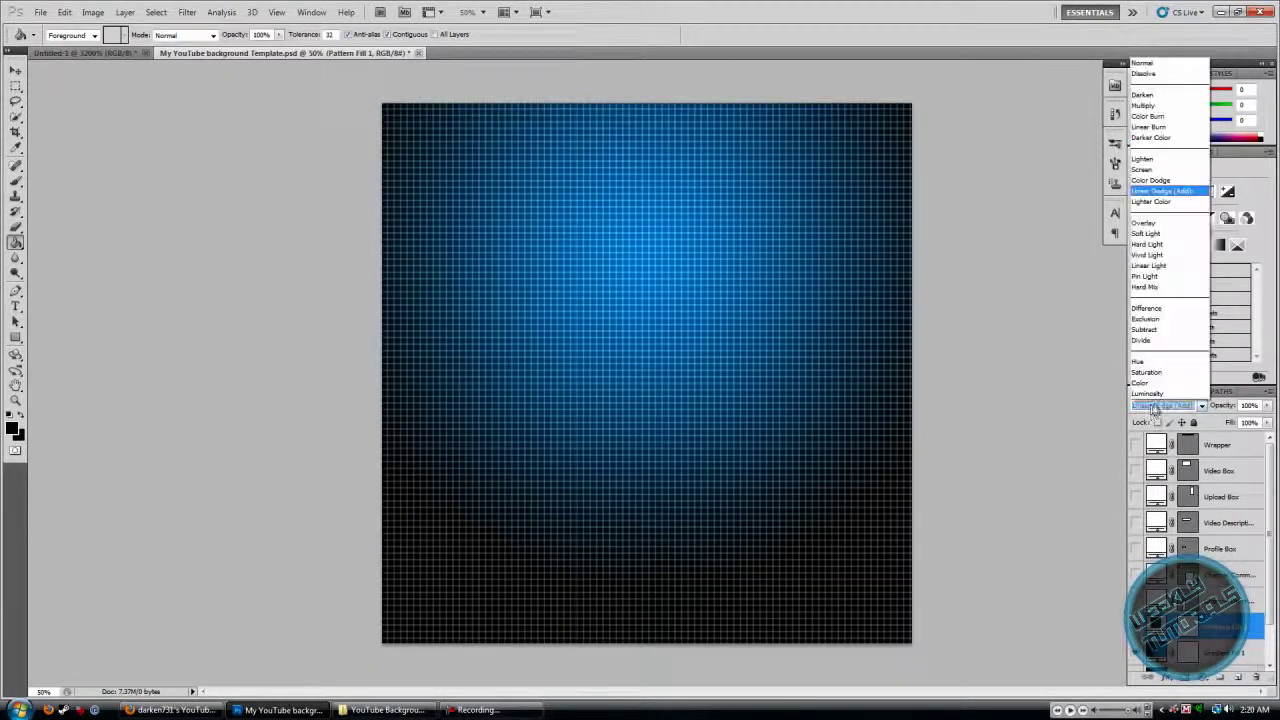
click(1146, 233)
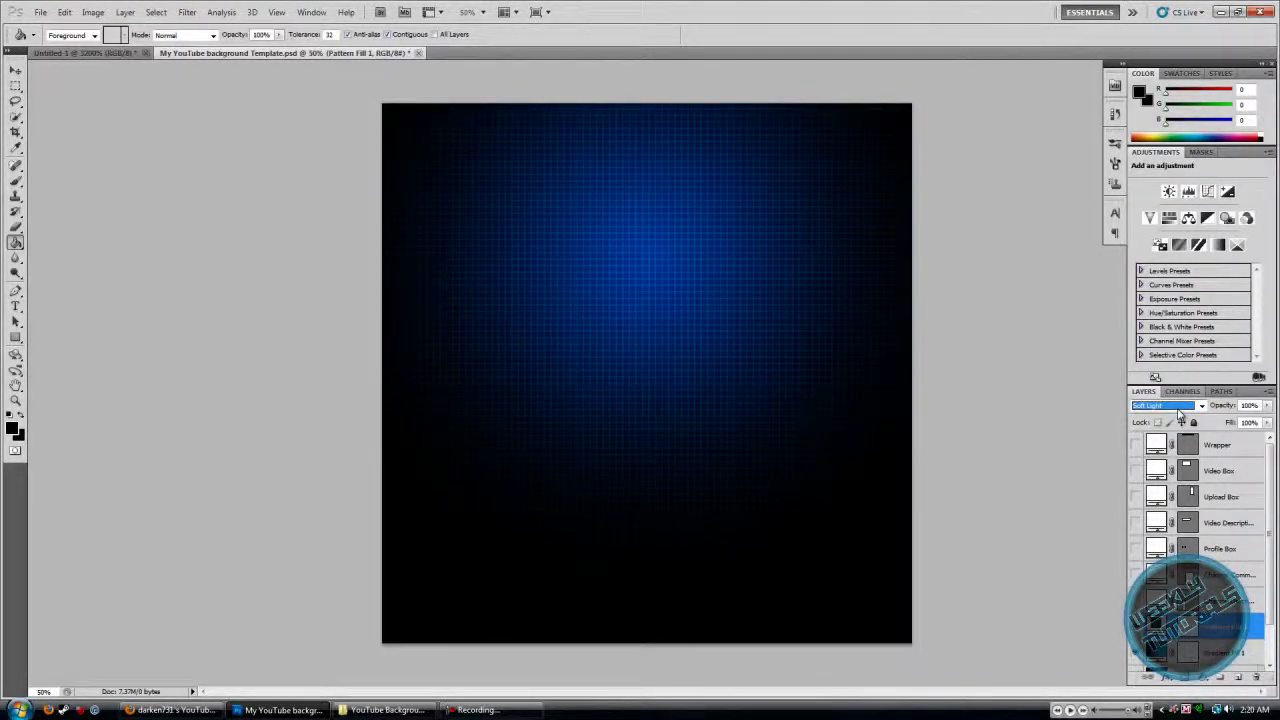
click(1180, 408)
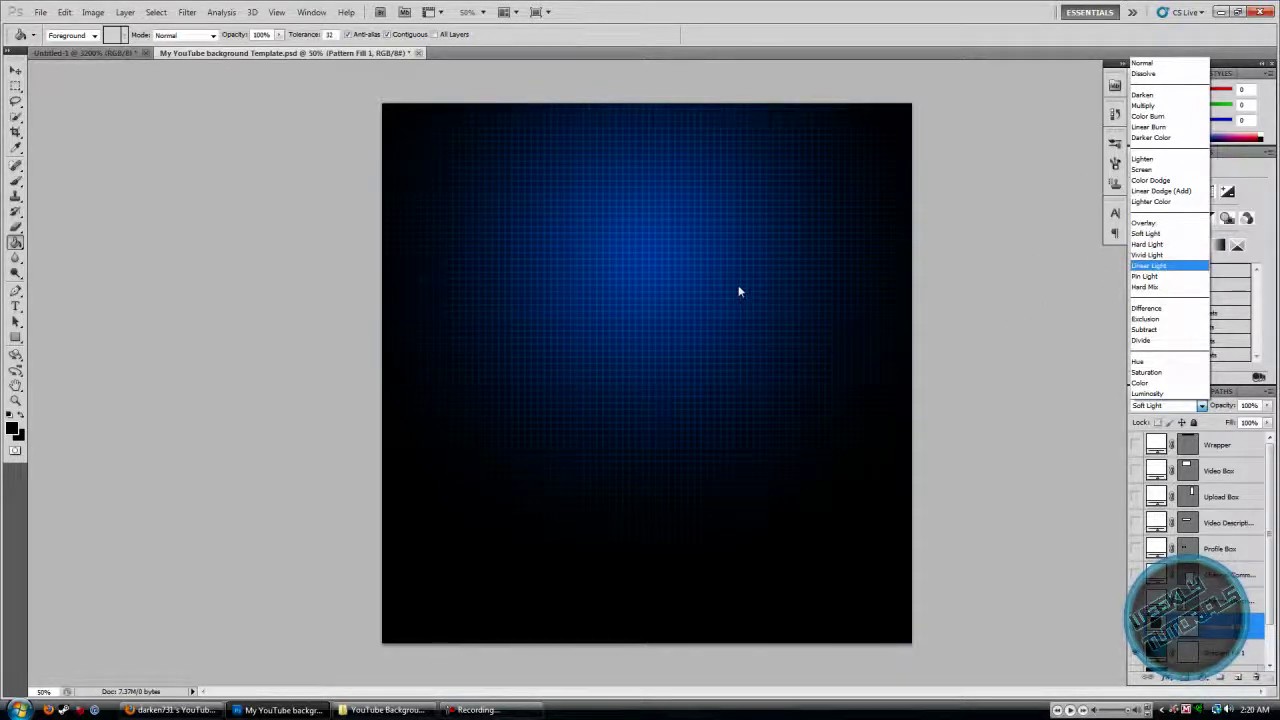
click(1192, 406)
click(1194, 408)
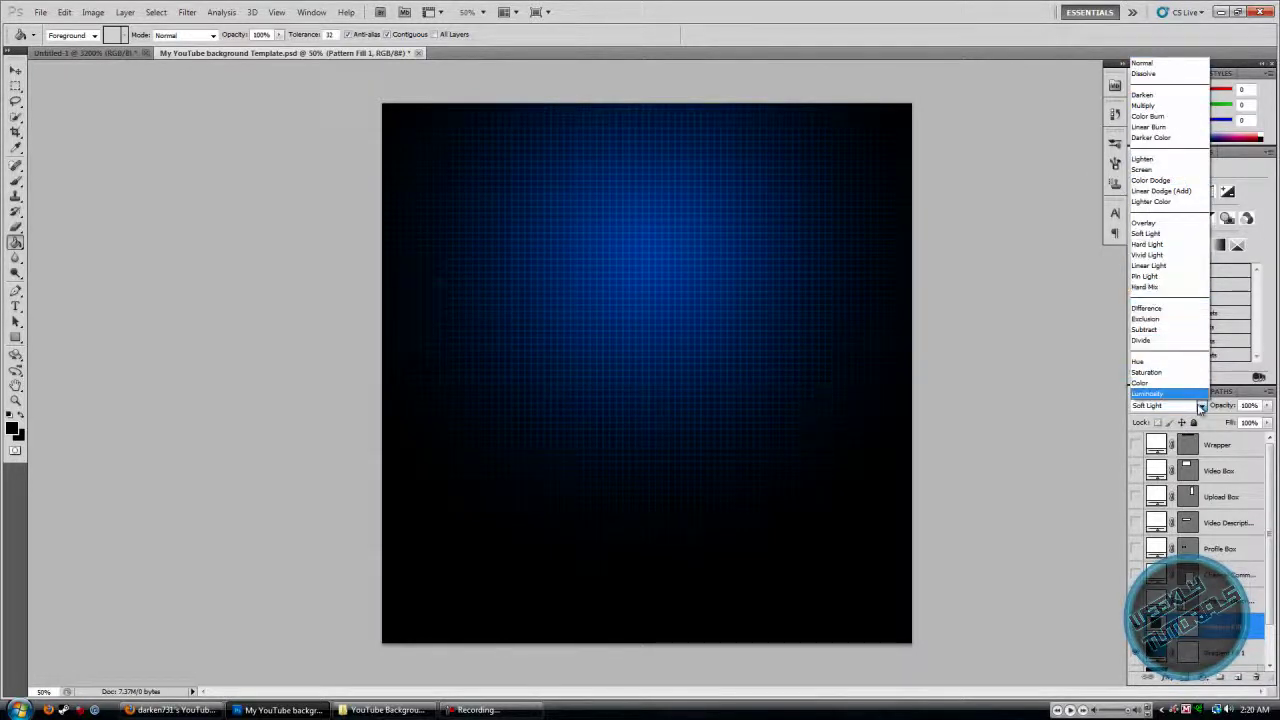
click(1201, 407)
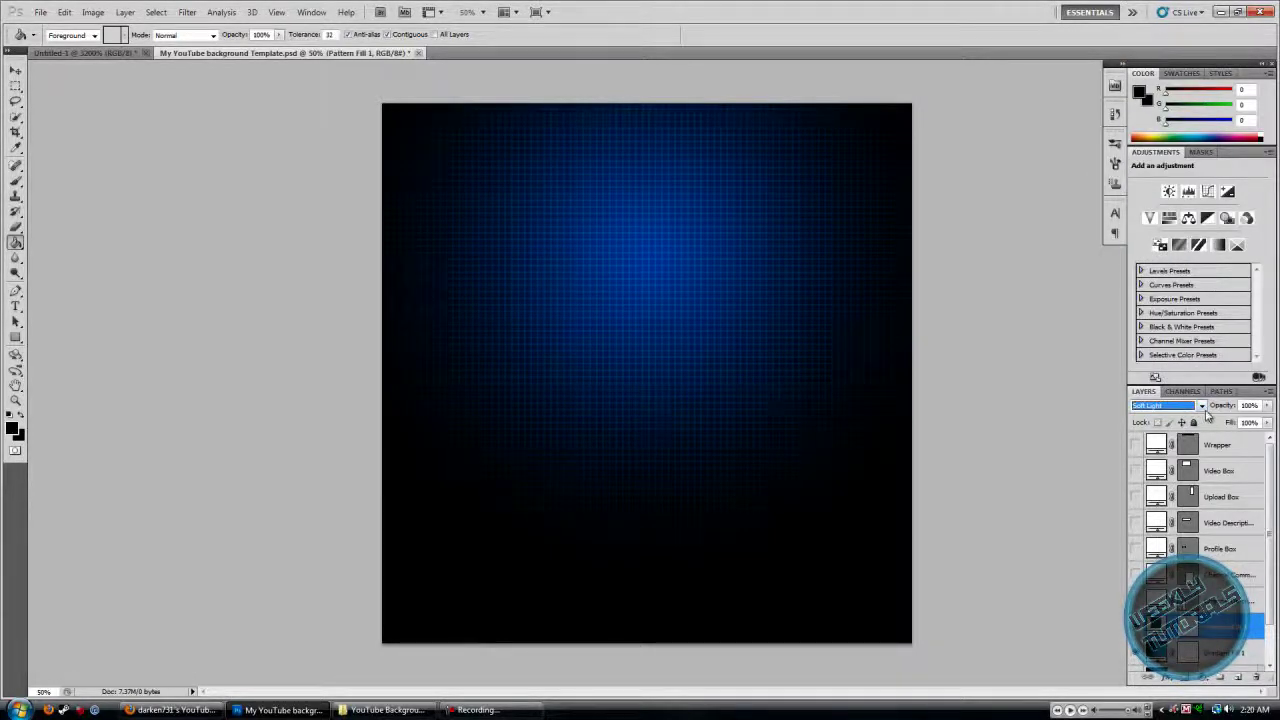
click(1203, 408)
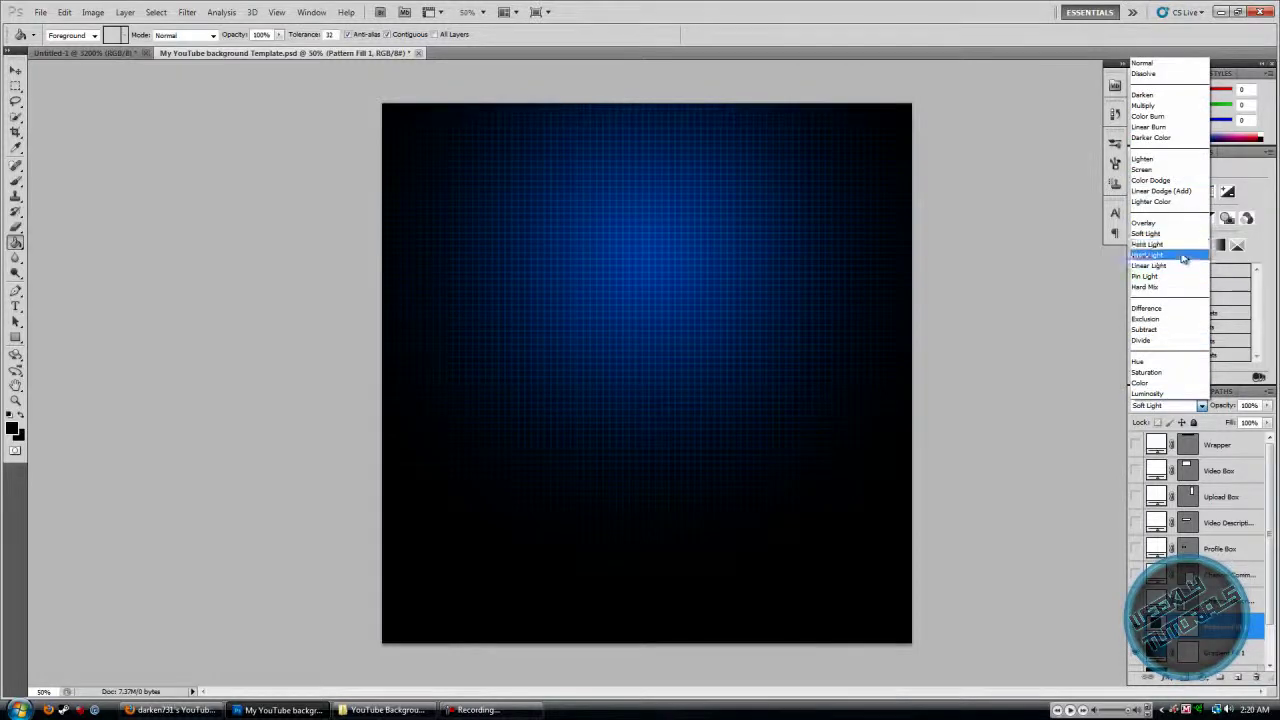
click(1183, 256)
click(1188, 412)
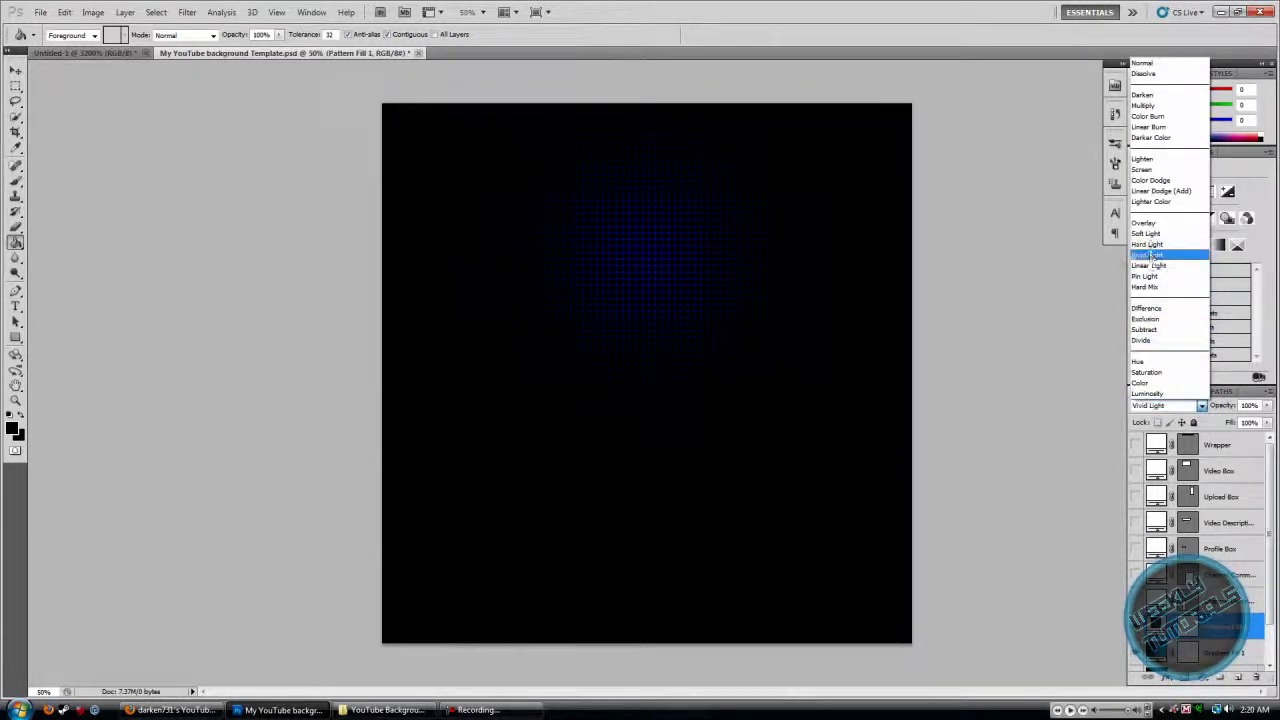
click(1166, 117)
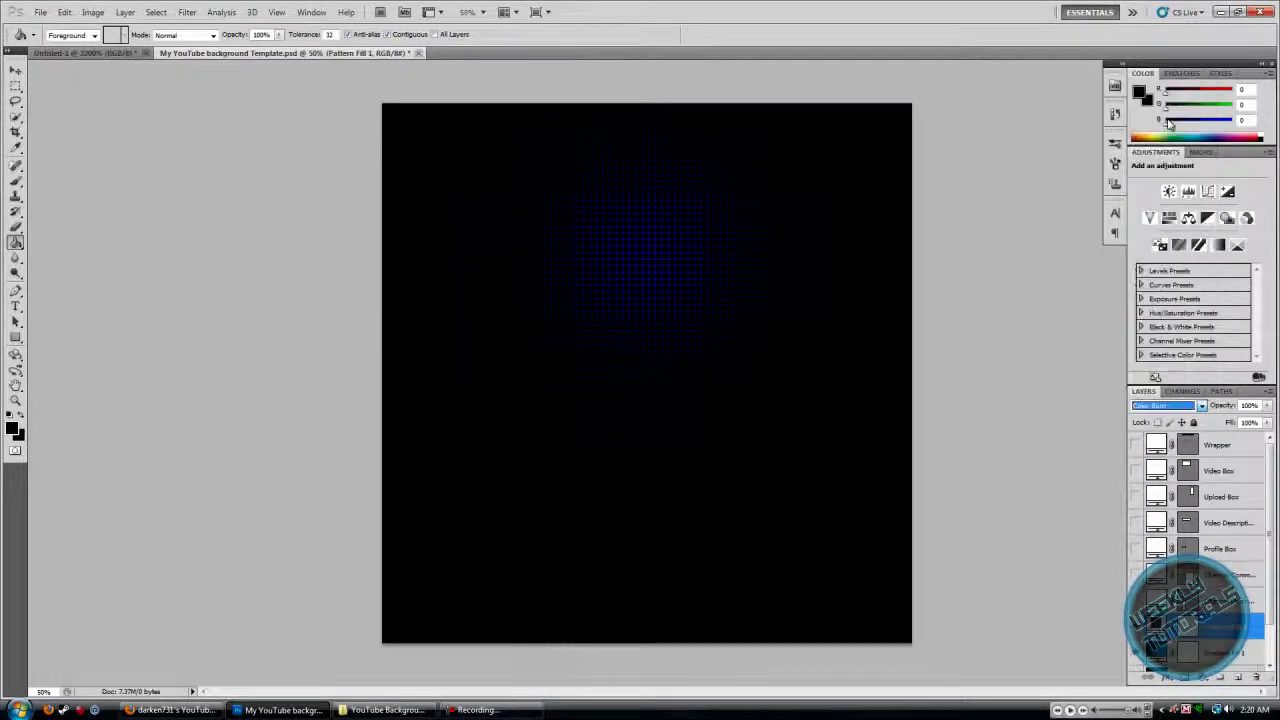
click(1165, 405)
click(1150, 132)
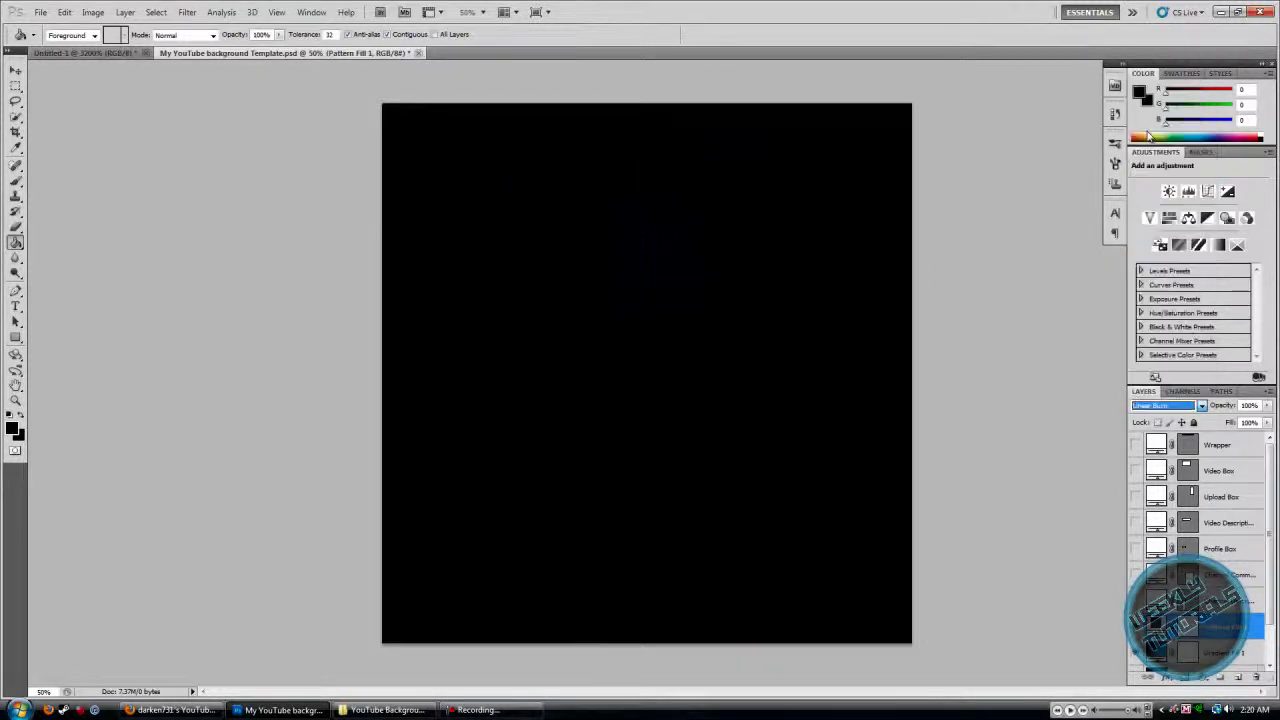
click(1170, 405)
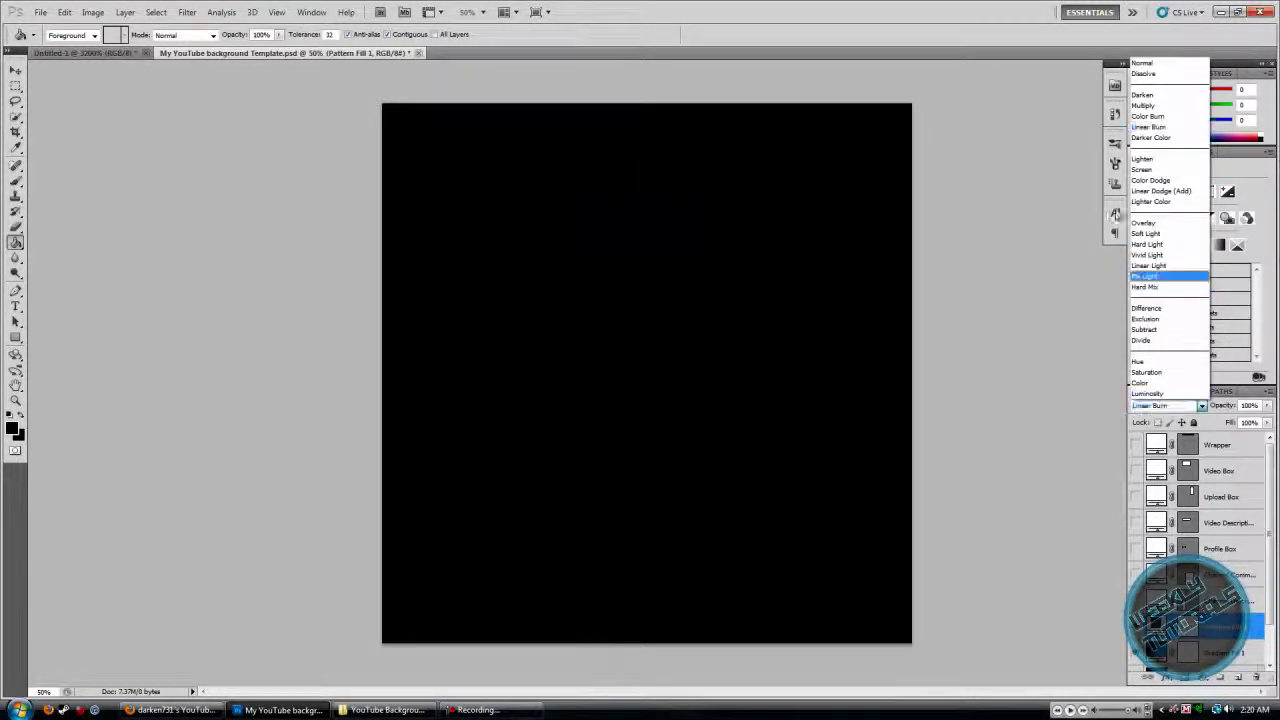
click(1150, 170)
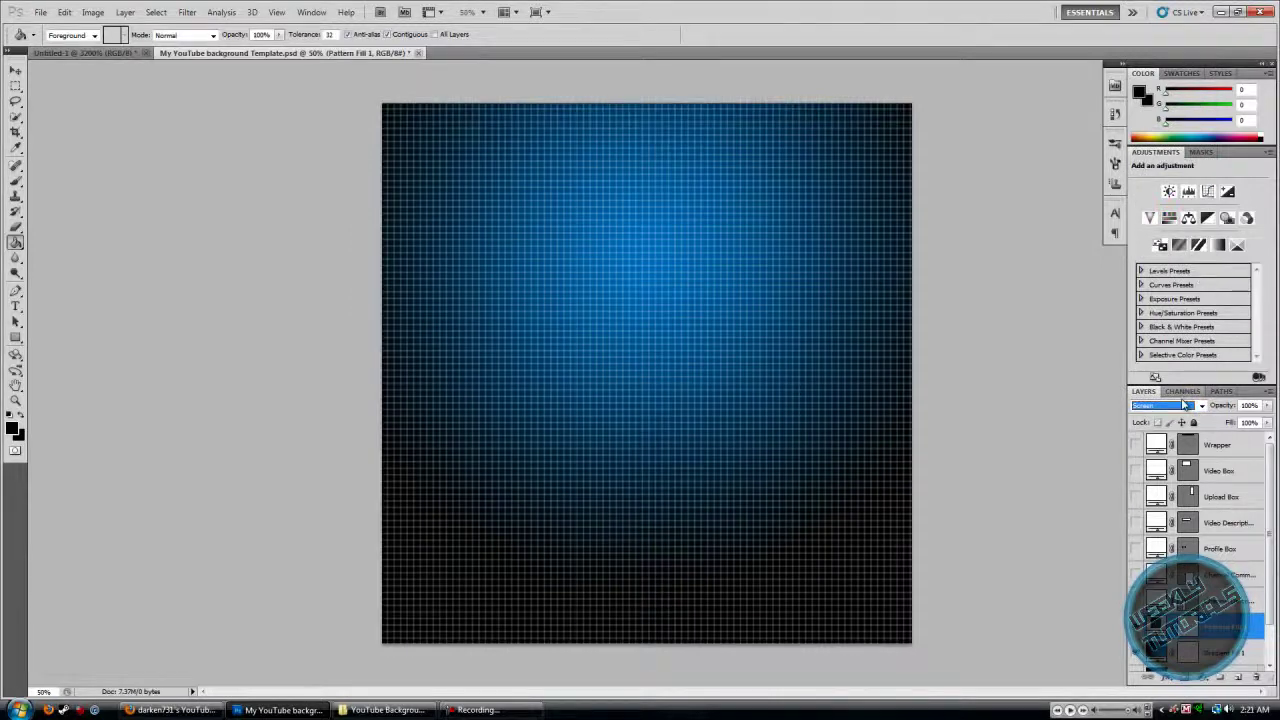
click(1185, 405)
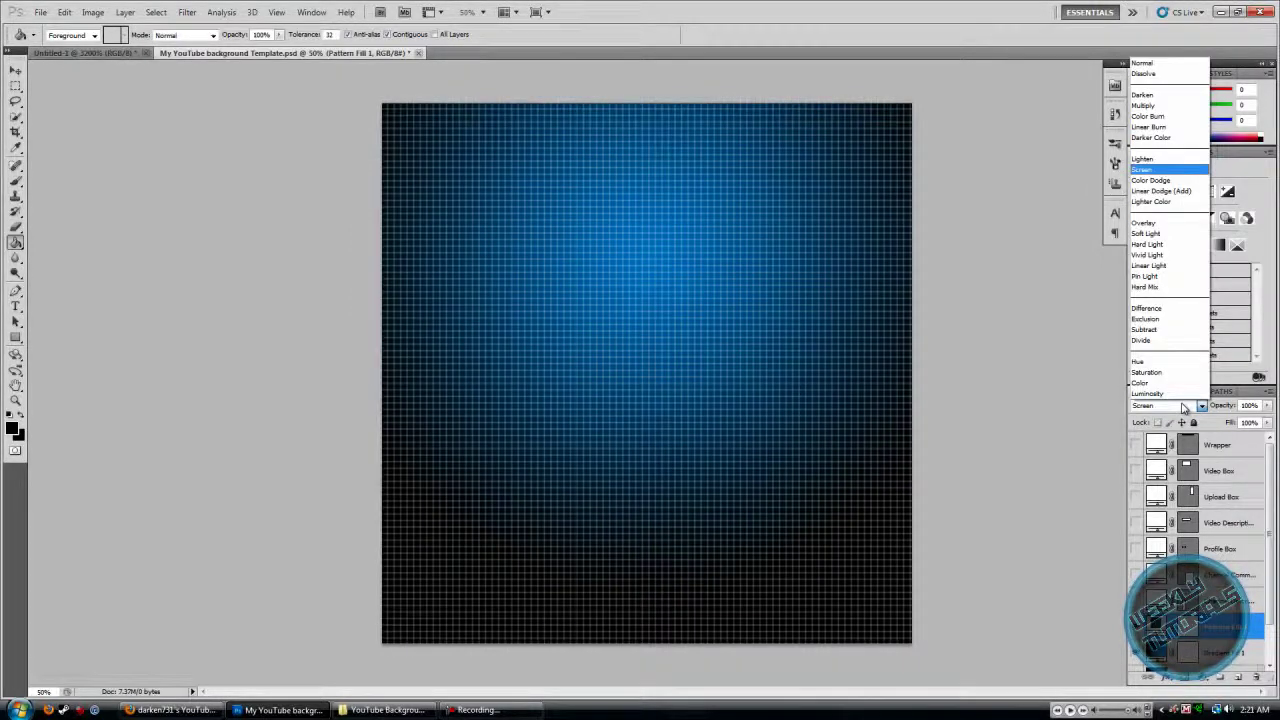
click(1150, 160)
click(1185, 405)
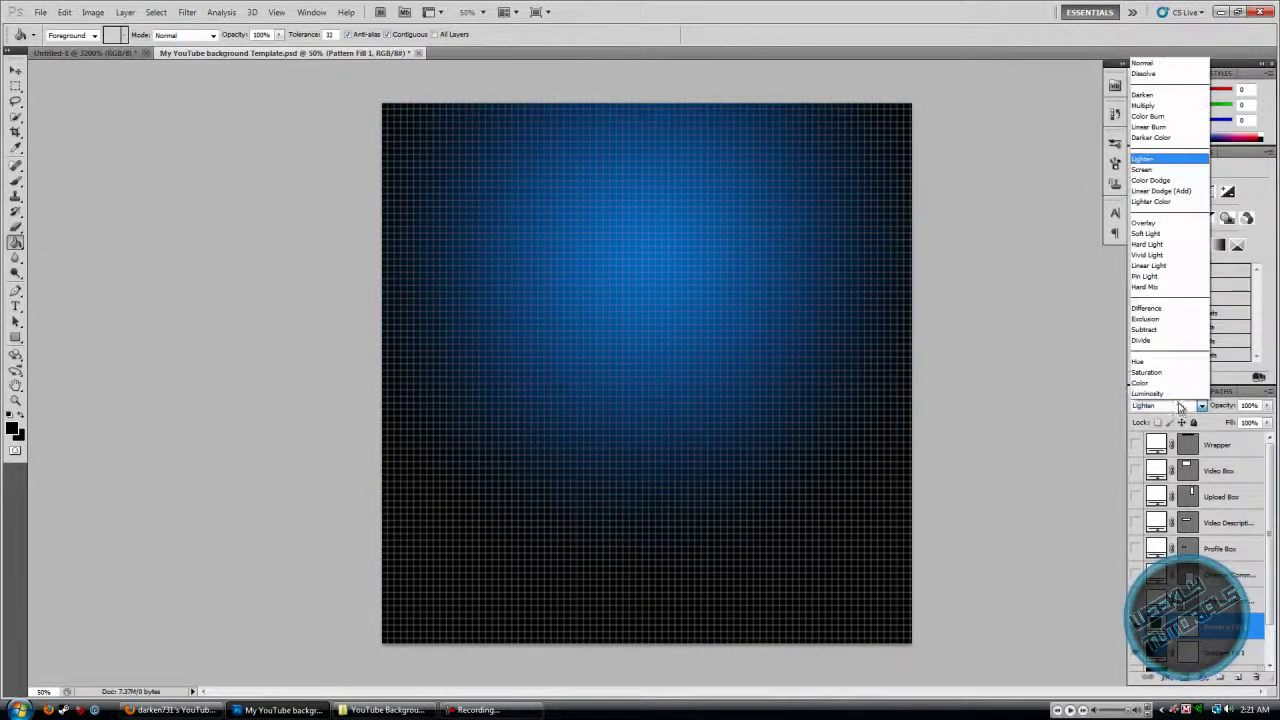
click(1160, 183)
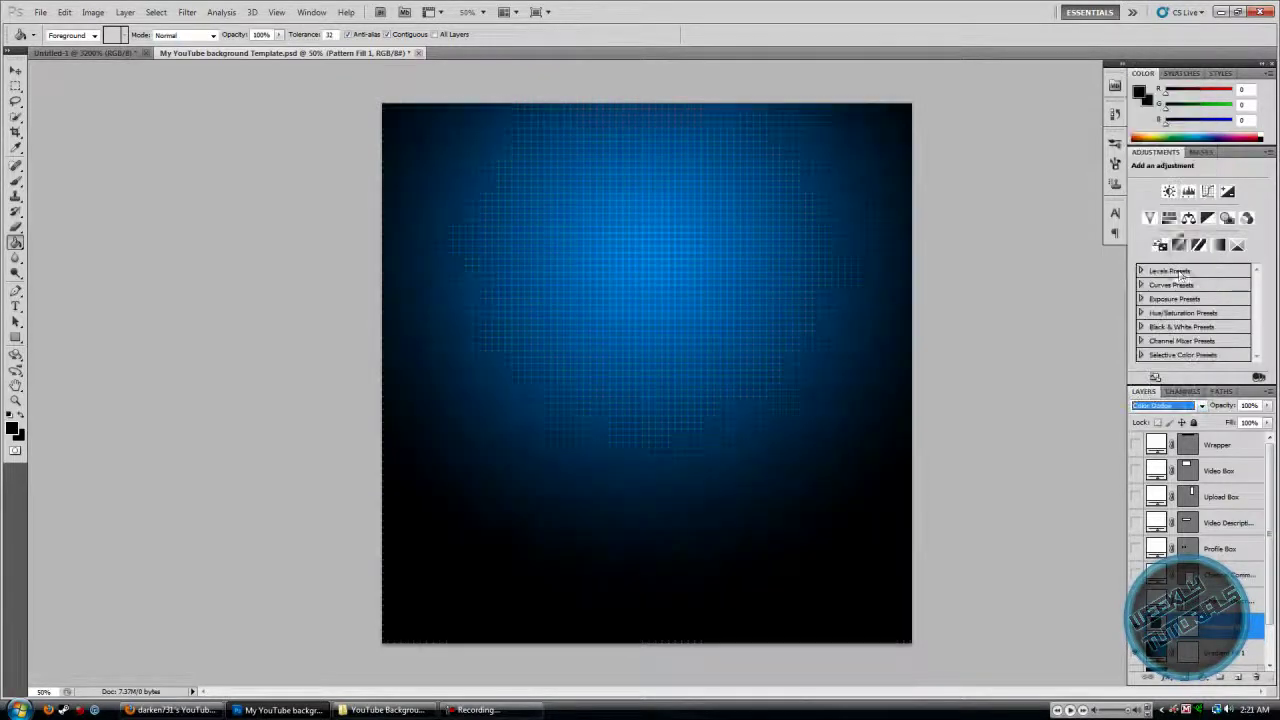
click(1164, 406)
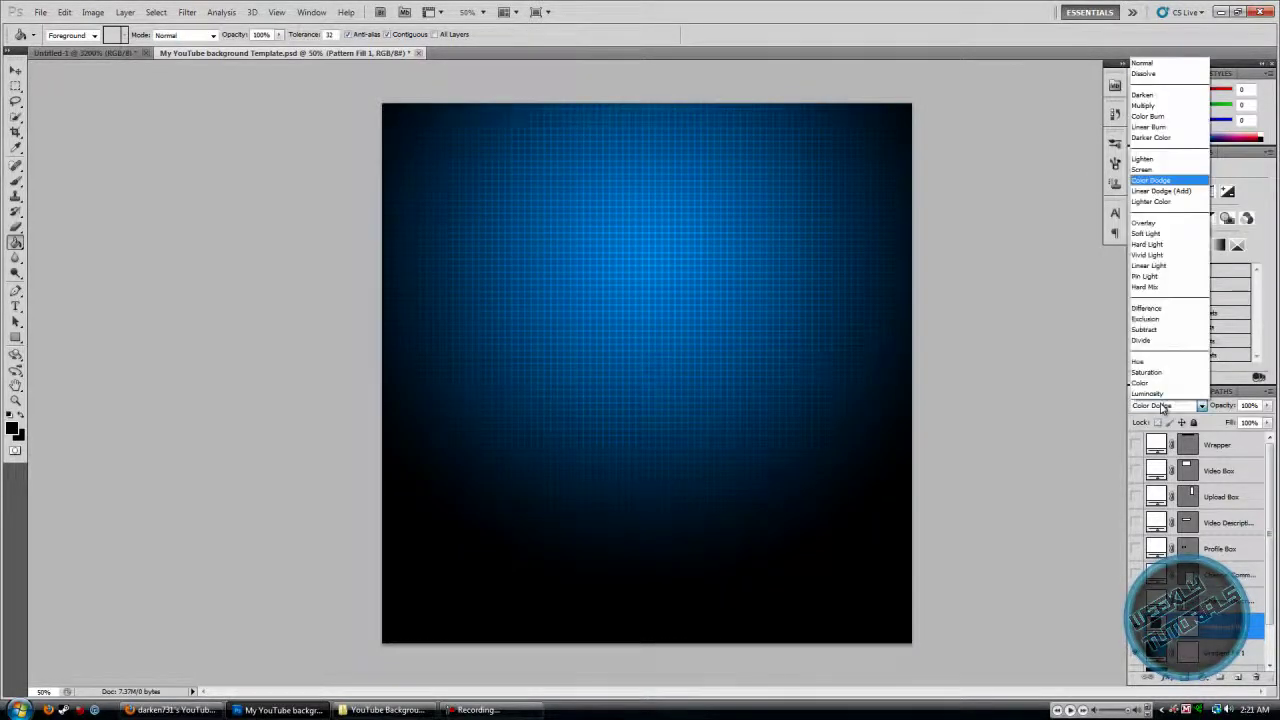
click(1198, 233)
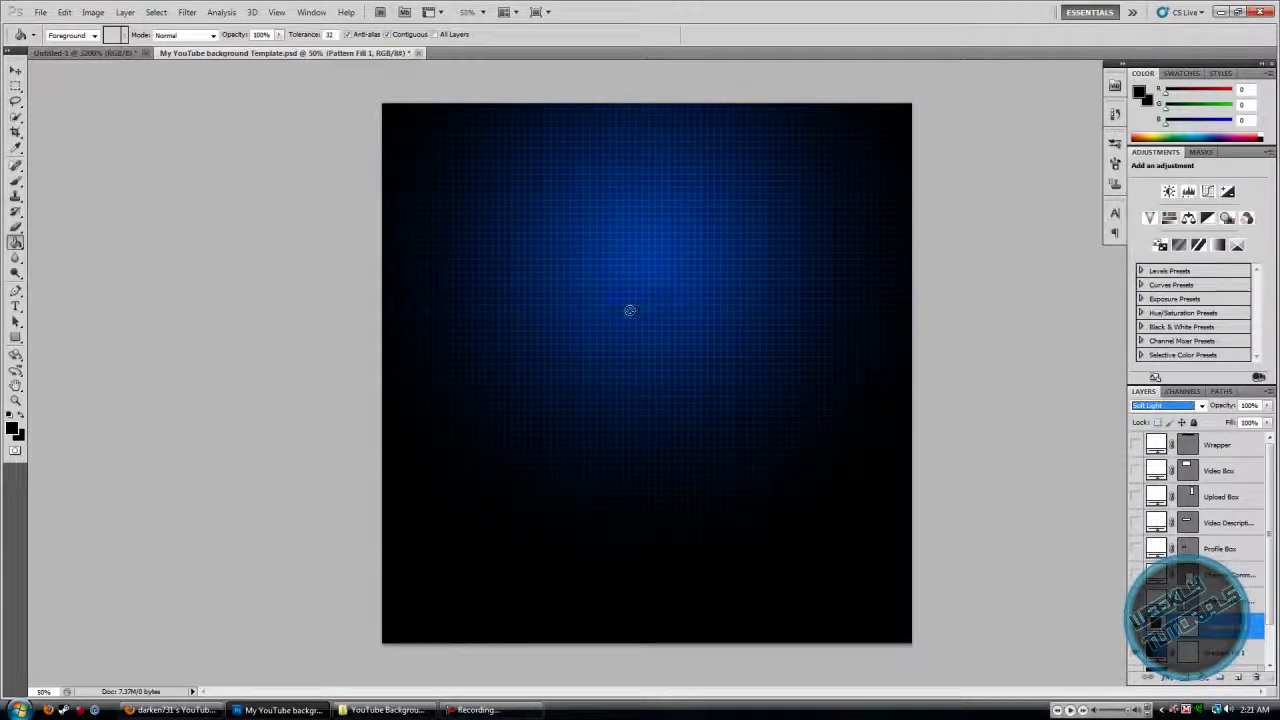
click(1188, 405)
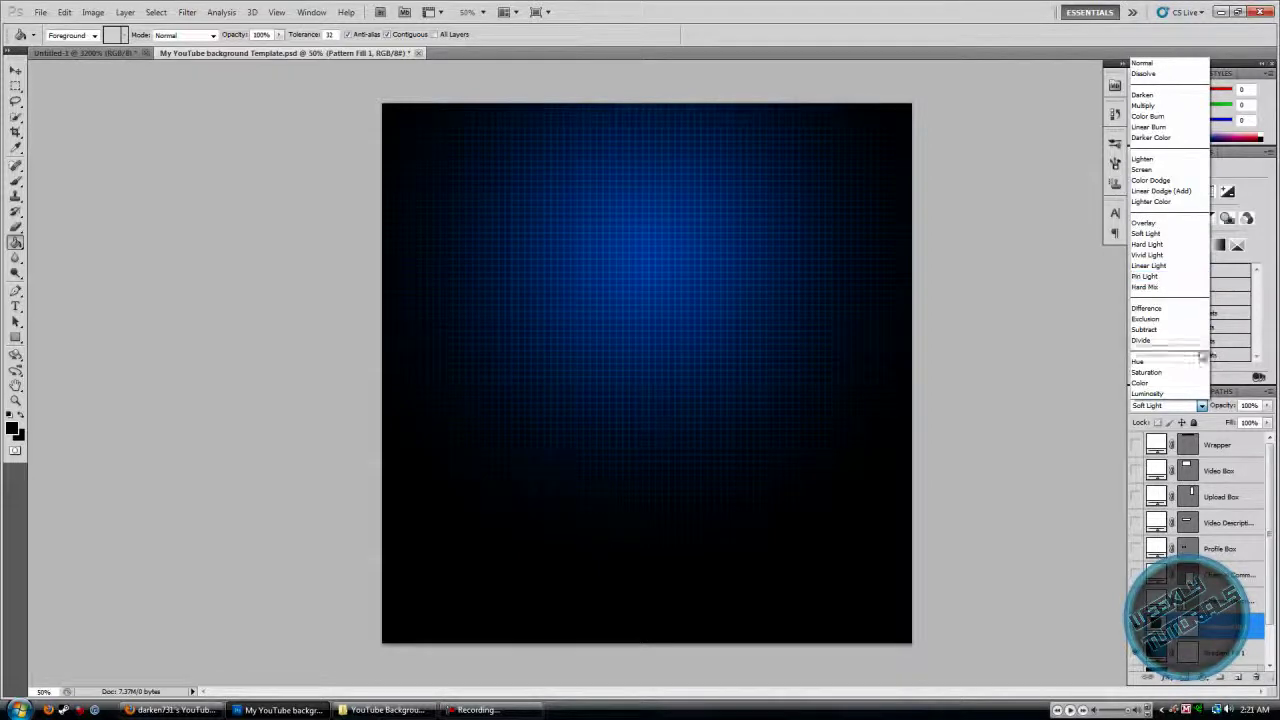
click(1198, 408)
click(1157, 408)
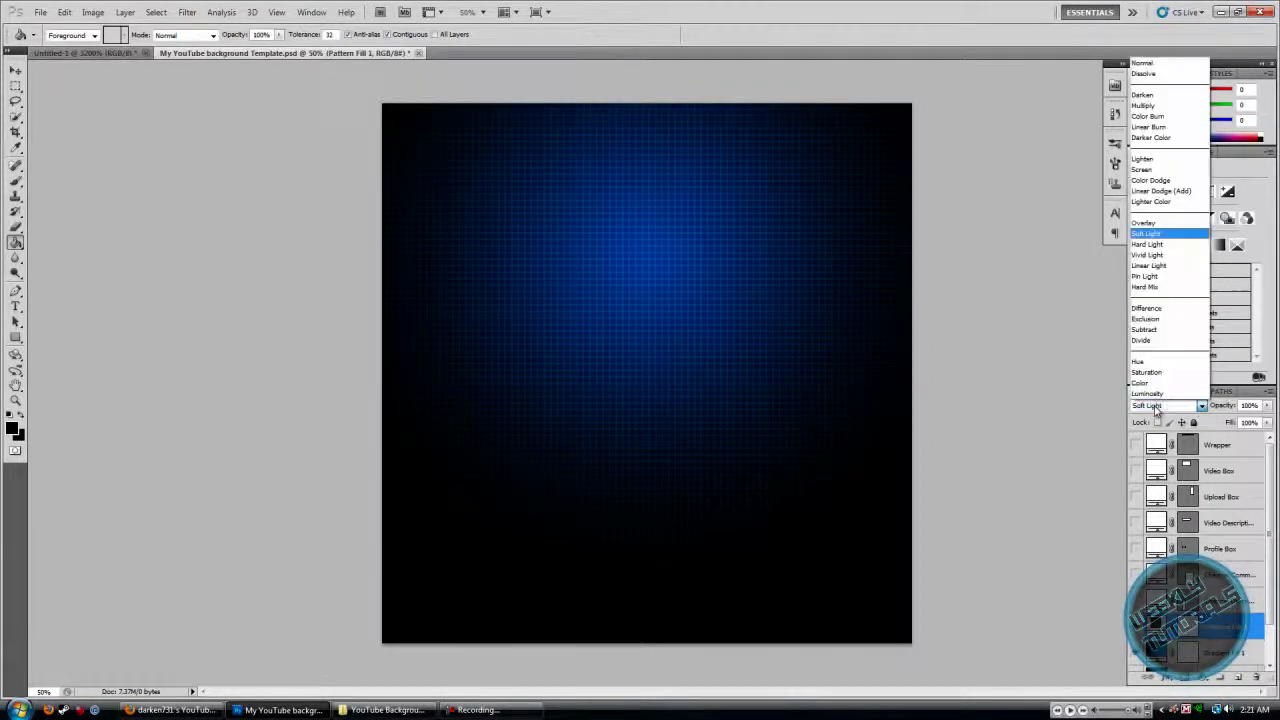
click(1203, 409)
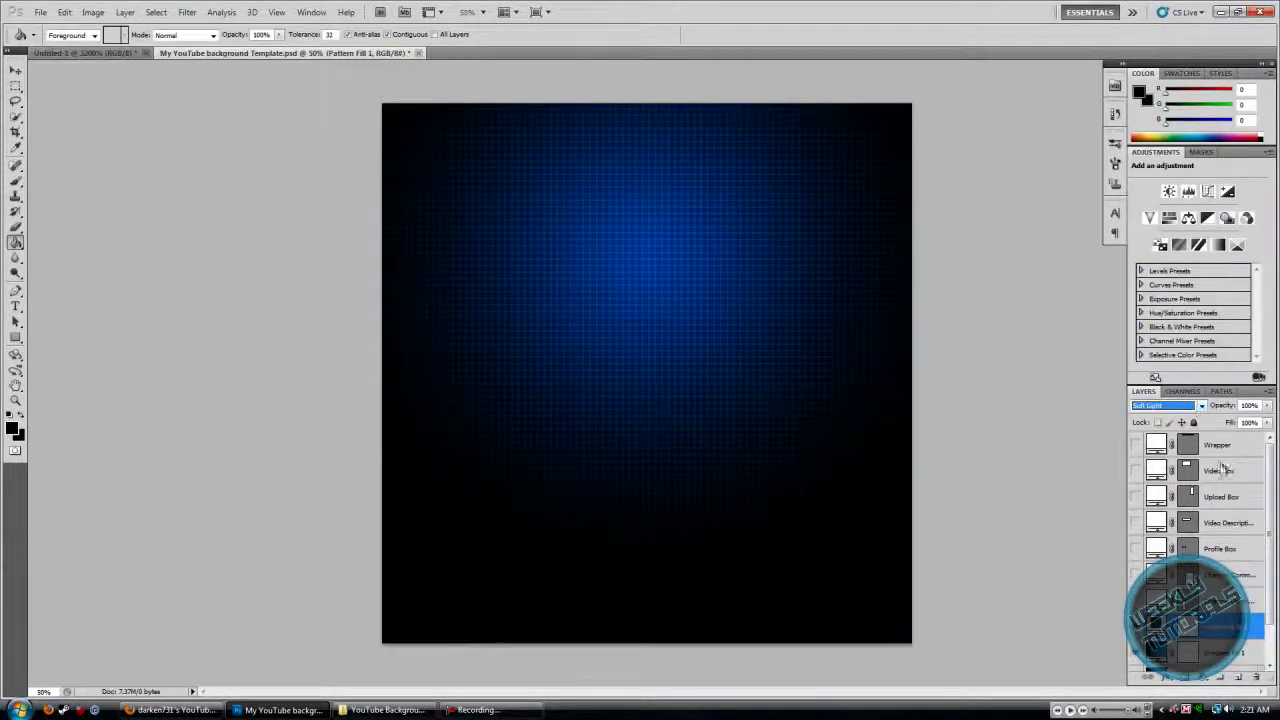